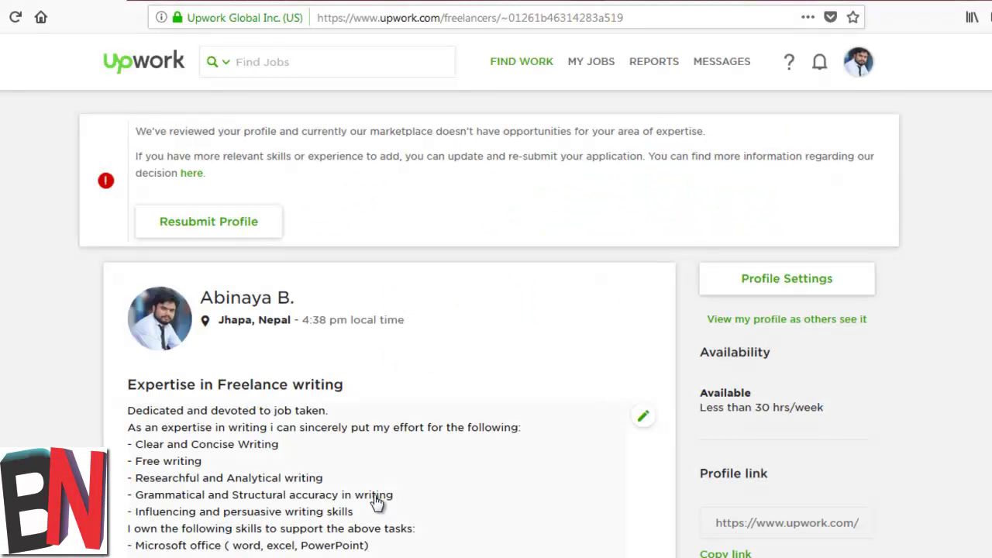
Step: Look through the freelancer profile, from the title and overview to the hourly rate, popular projects, skills and employment history
scroll(467, 277, down, 3)
scroll(488, 290, up, 7)
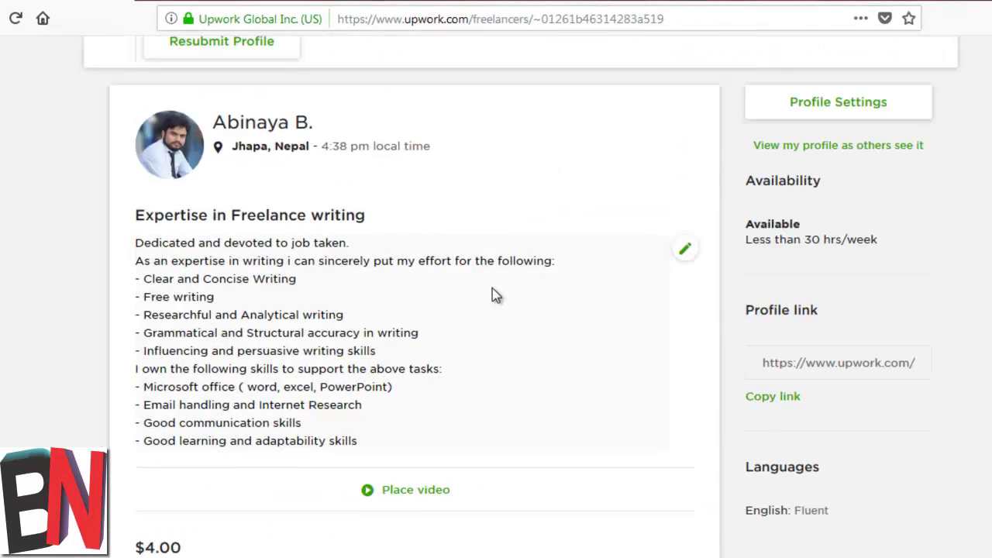
scroll(713, 243, down, 20)
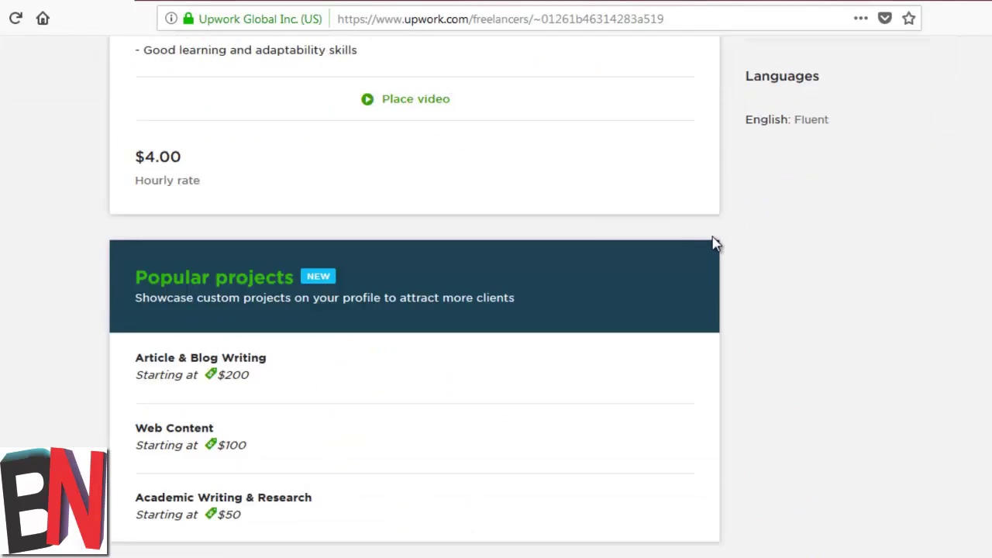
scroll(604, 321, up, 8)
scroll(604, 324, up, 10)
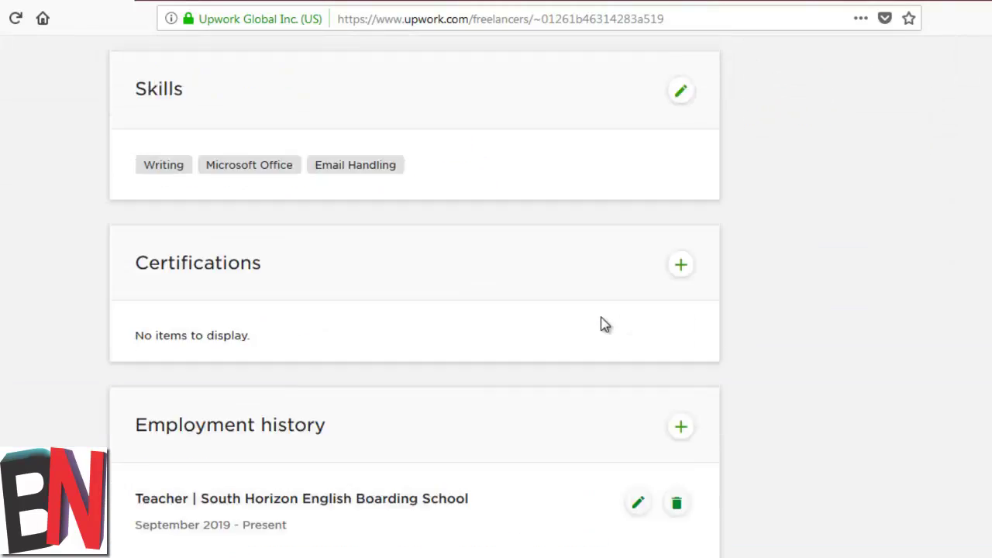
scroll(602, 323, down, 9)
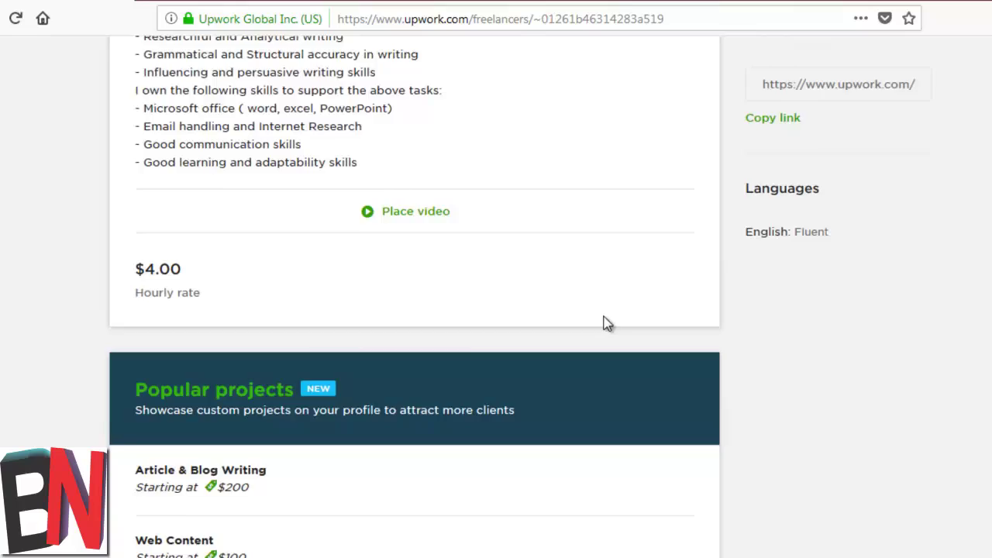
scroll(602, 323, up, 9)
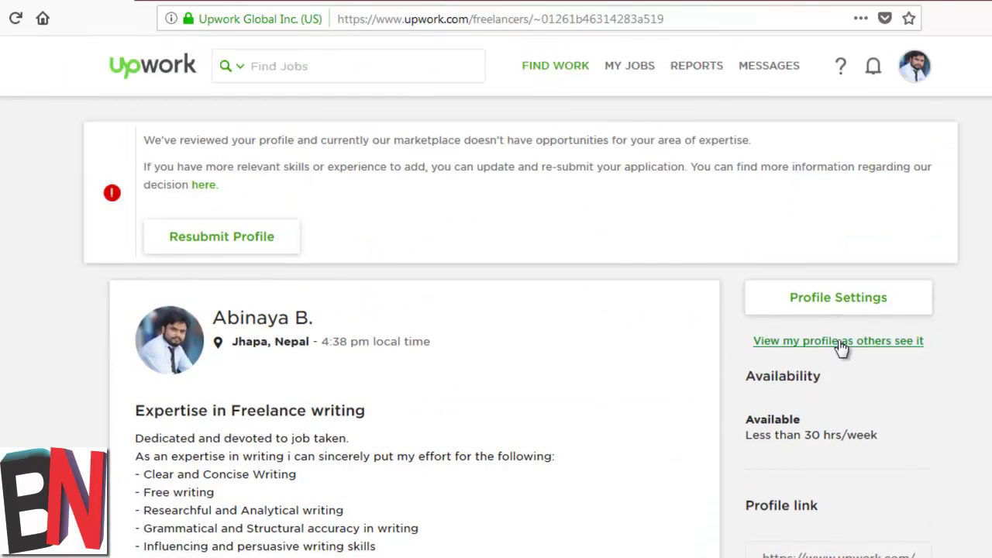
Step: Open the profile as others see it and examine the title, overview text and hourly rate
click(841, 342)
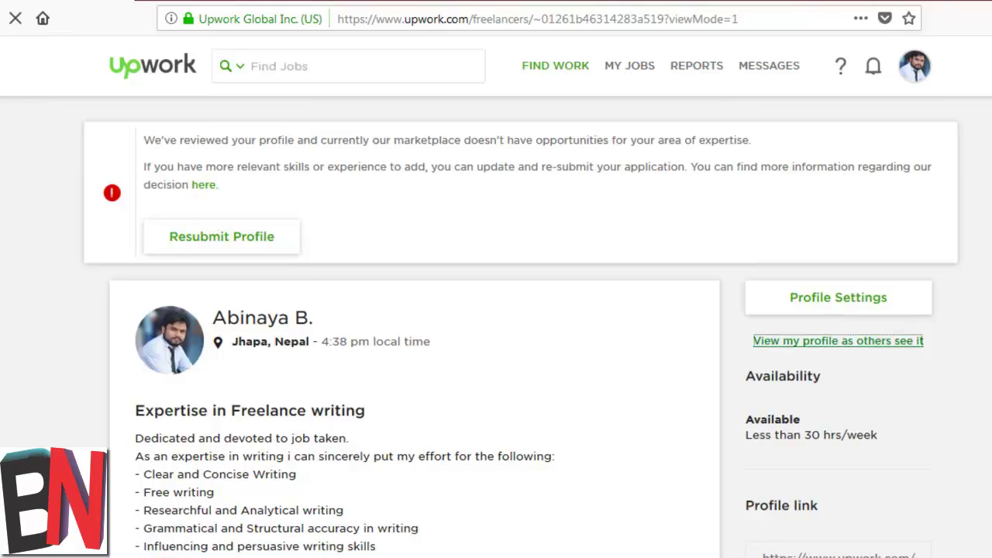
scroll(511, 316, down, 5)
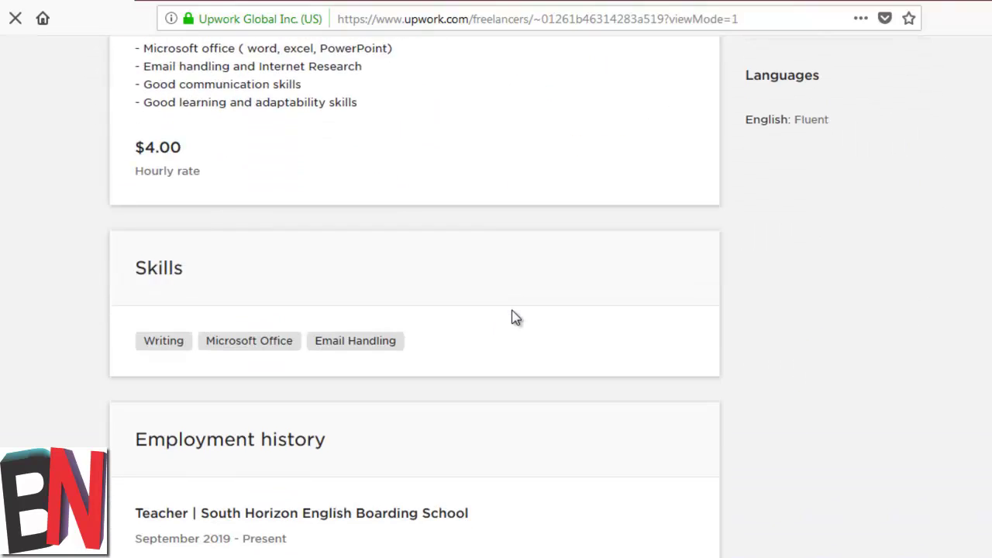
scroll(512, 317, up, 3)
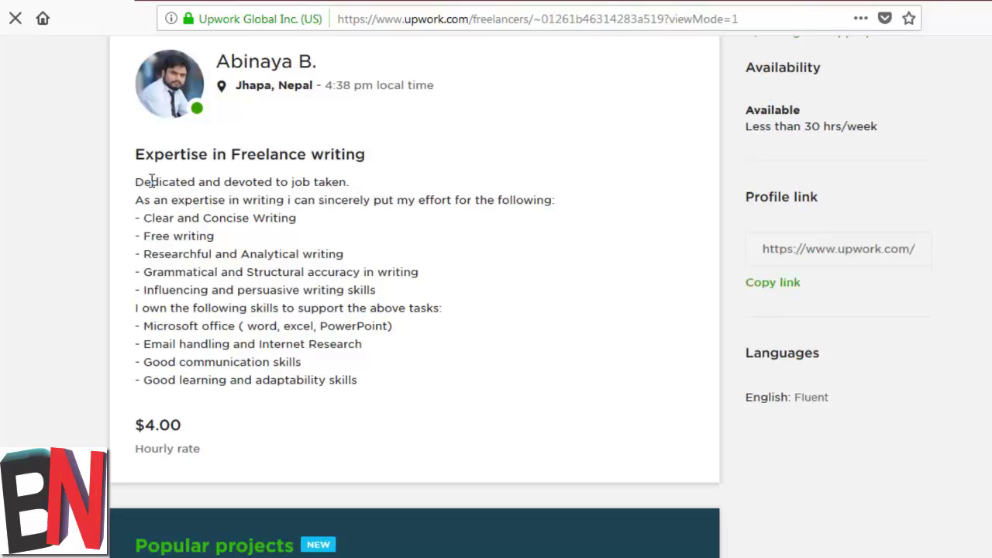
drag(136, 149, 337, 370)
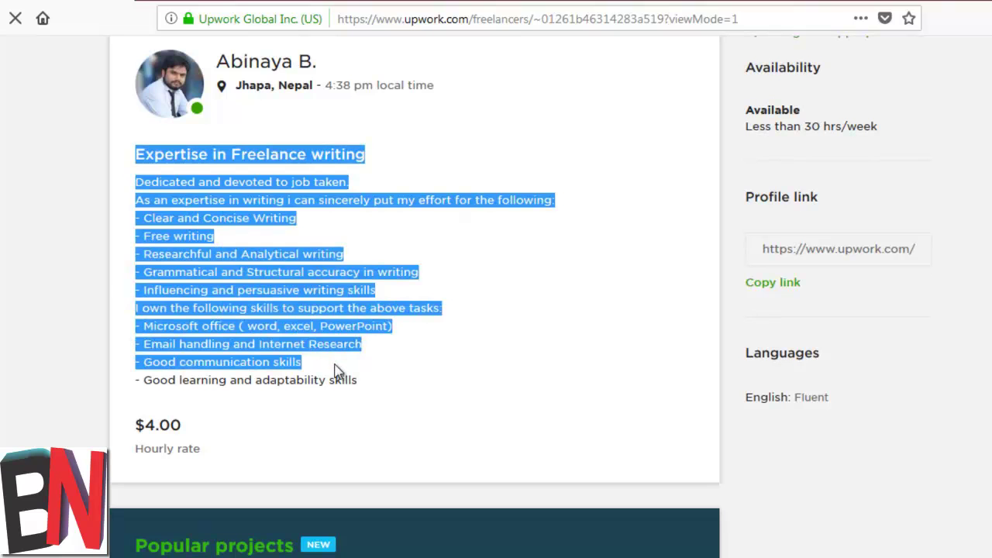
scroll(418, 372, down, 7)
scroll(372, 237, up, 4)
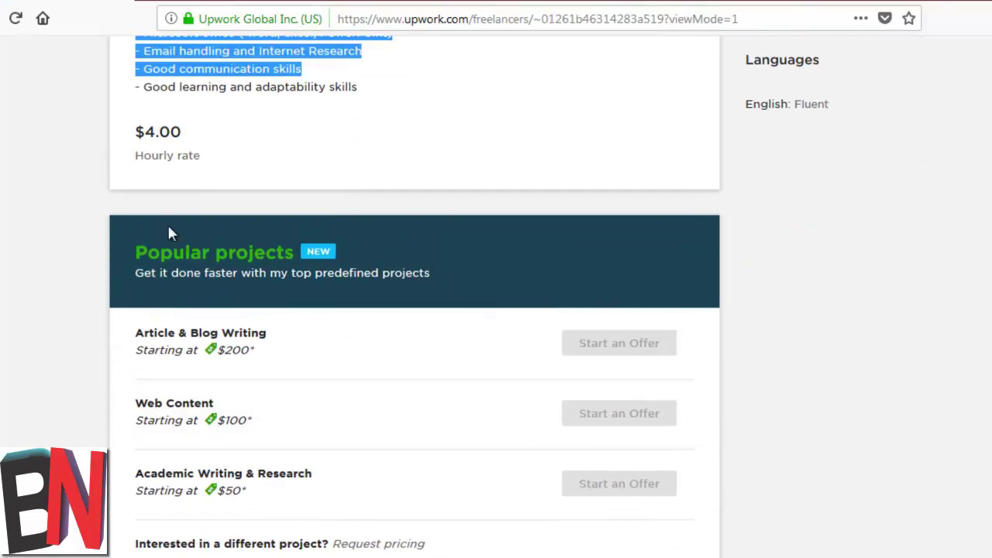
Step: Examine the popular projects, skills, employment history and education sections in the public view of the profile
scroll(330, 330, down, 7)
scroll(496, 170, up, 5)
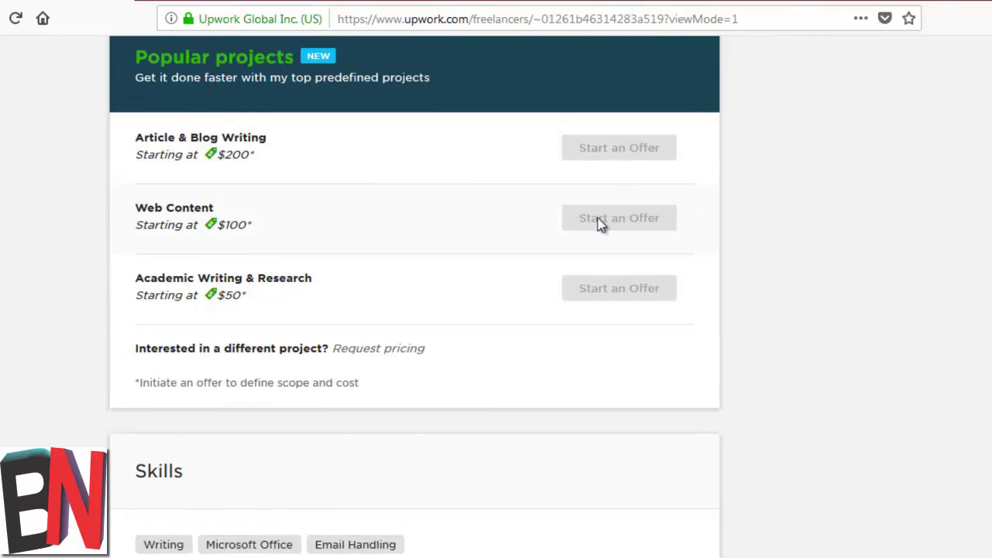
scroll(328, 341, down, 5)
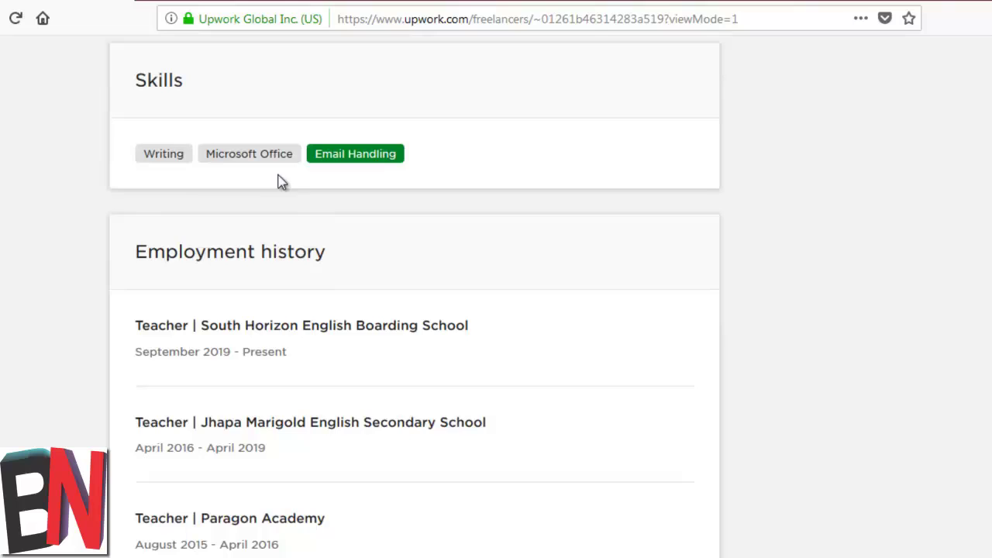
scroll(248, 350, down, 4)
scroll(306, 325, down, 3)
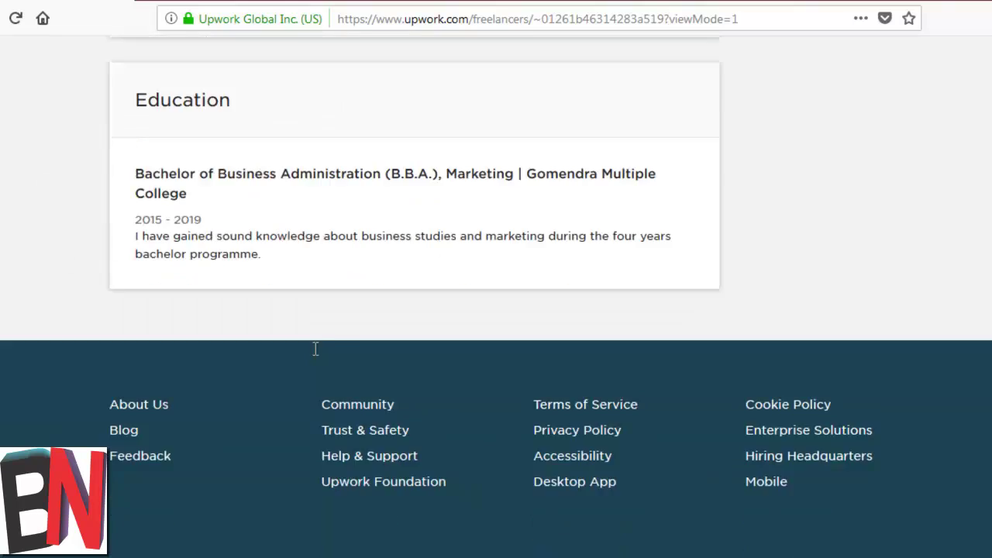
scroll(511, 277, down, 2)
scroll(511, 277, up, 5)
scroll(513, 278, up, 4)
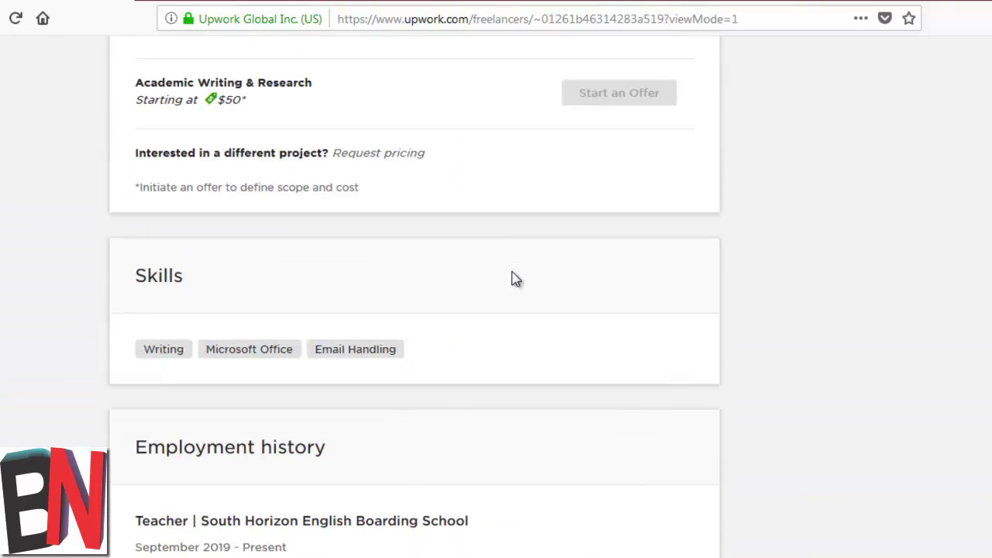
Step: Go over the public profile again, comparing the overview text with the popular projects, skills and employment history
scroll(515, 279, up, 5)
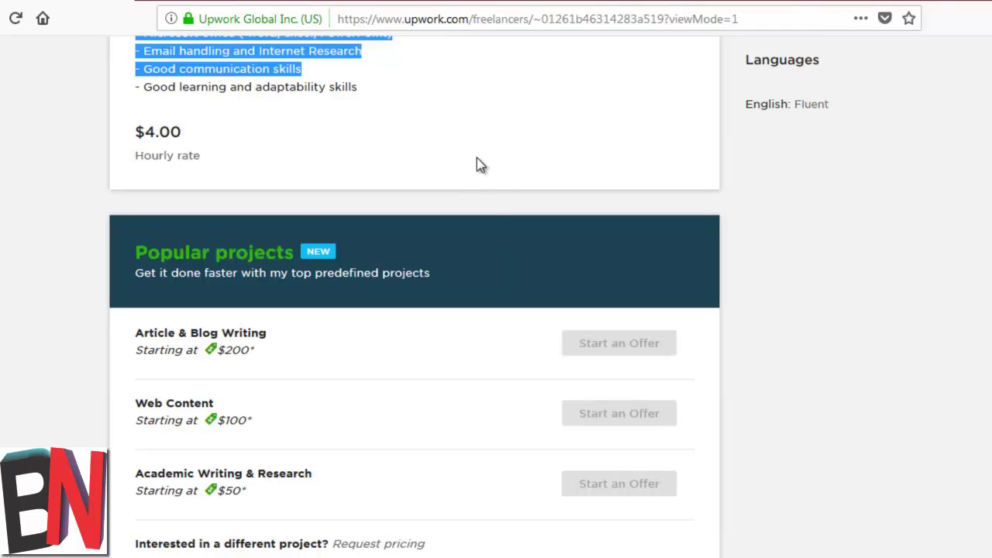
scroll(478, 165, up, 1)
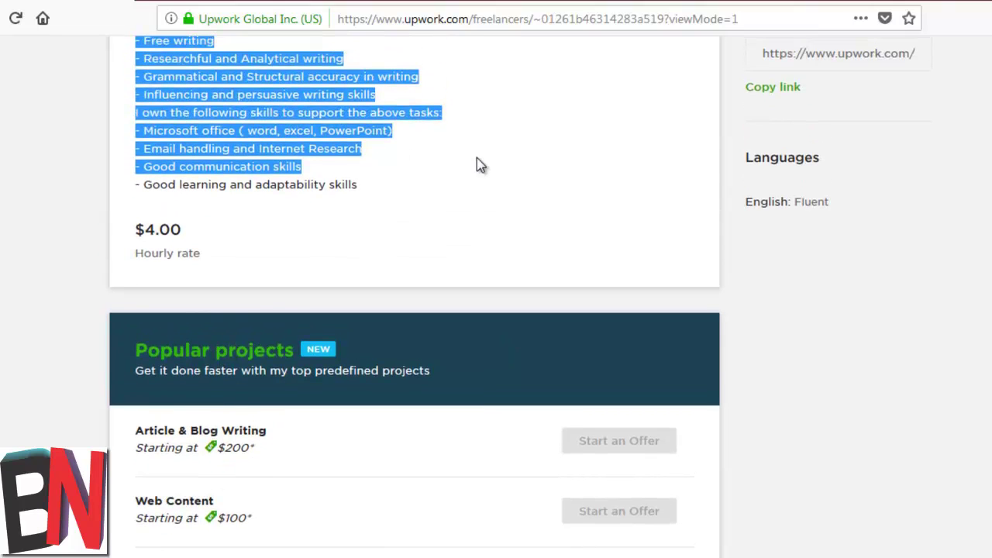
scroll(477, 159, up, 2)
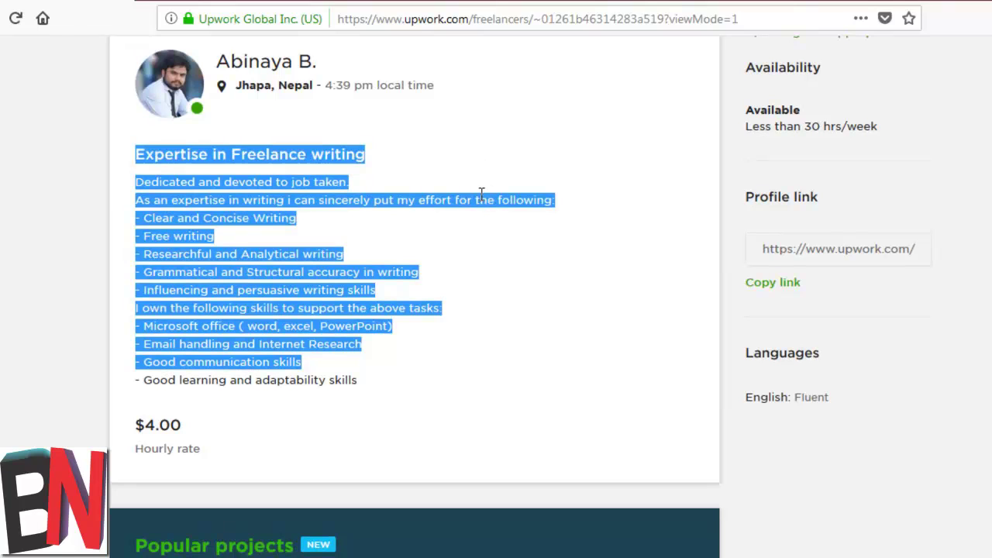
scroll(481, 201, down, 4)
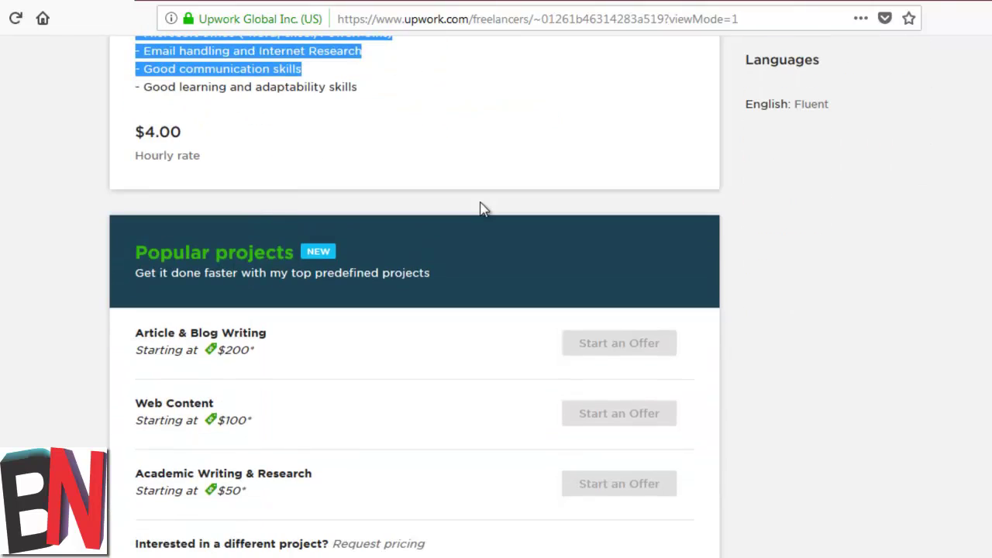
scroll(480, 208, down, 7)
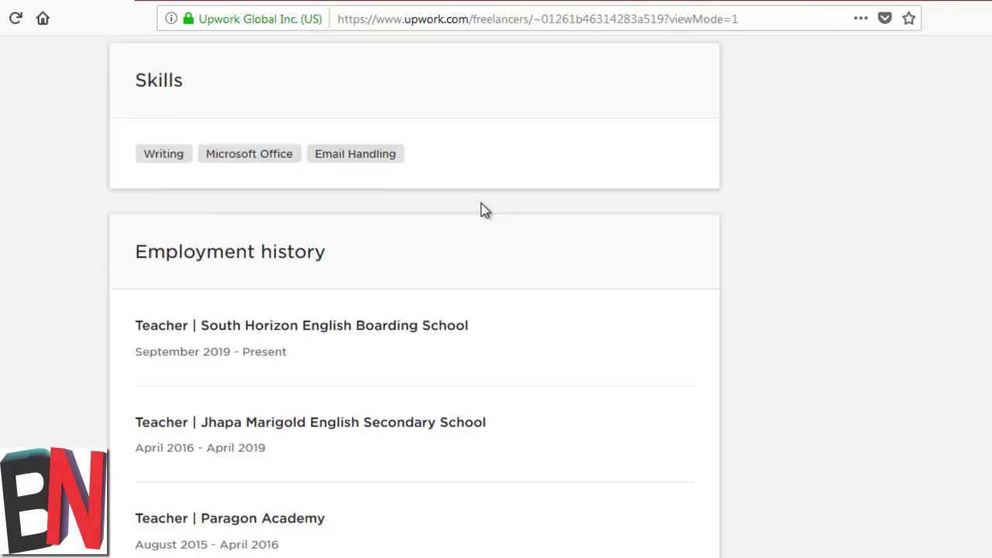
scroll(484, 210, up, 6)
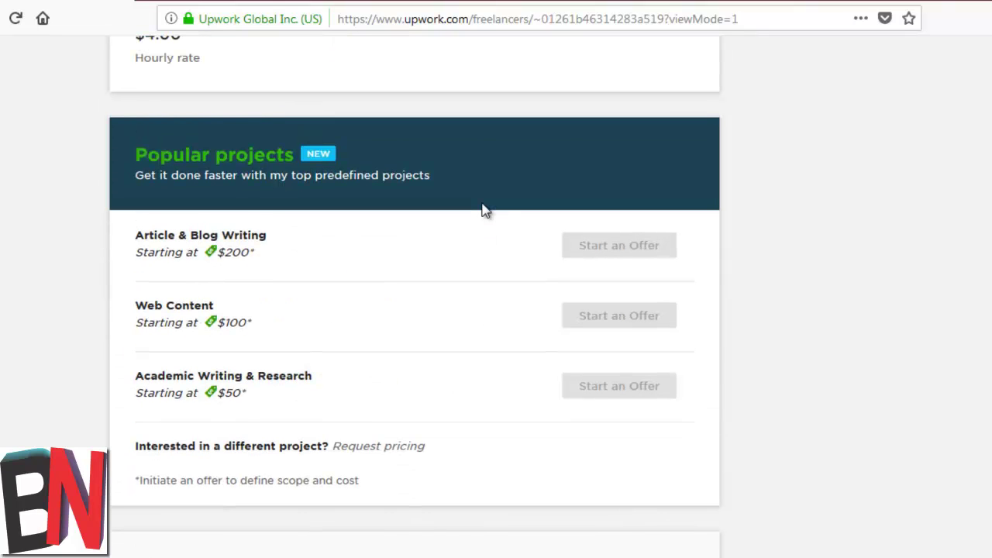
scroll(484, 209, up, 4)
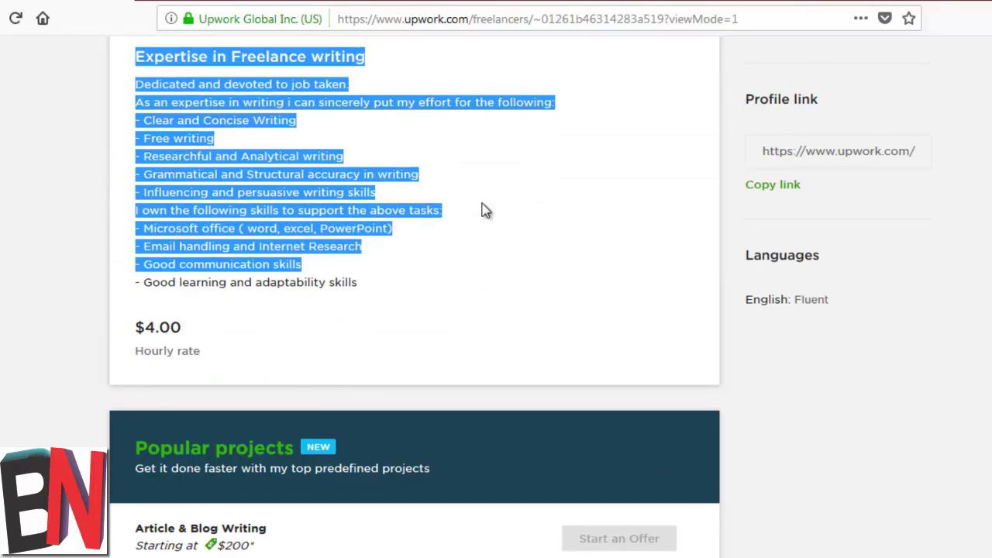
click(549, 210)
scroll(546, 221, up, 2)
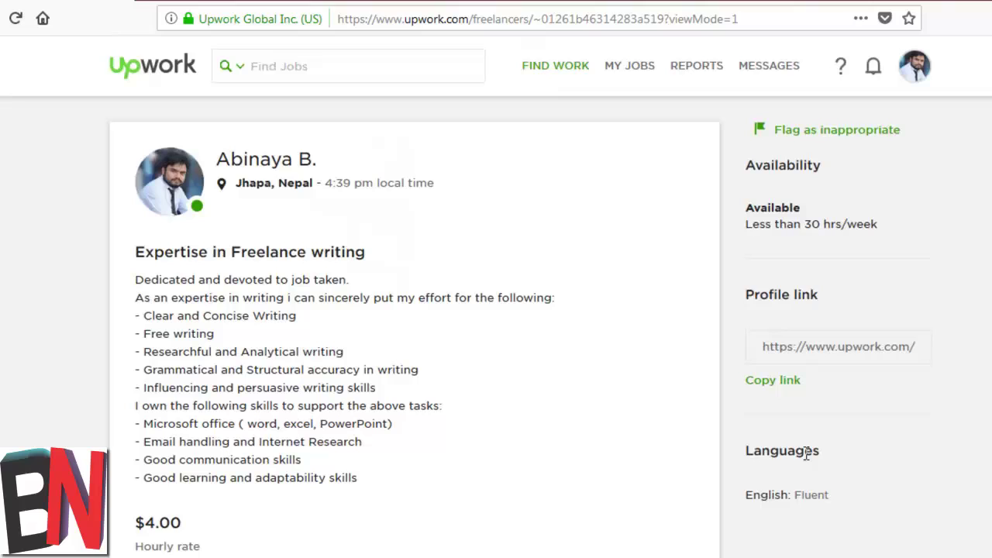
Step: Return to the editable profile and change its title to "Expertise in Blog | Proposal | Report Writing"
key(F5)
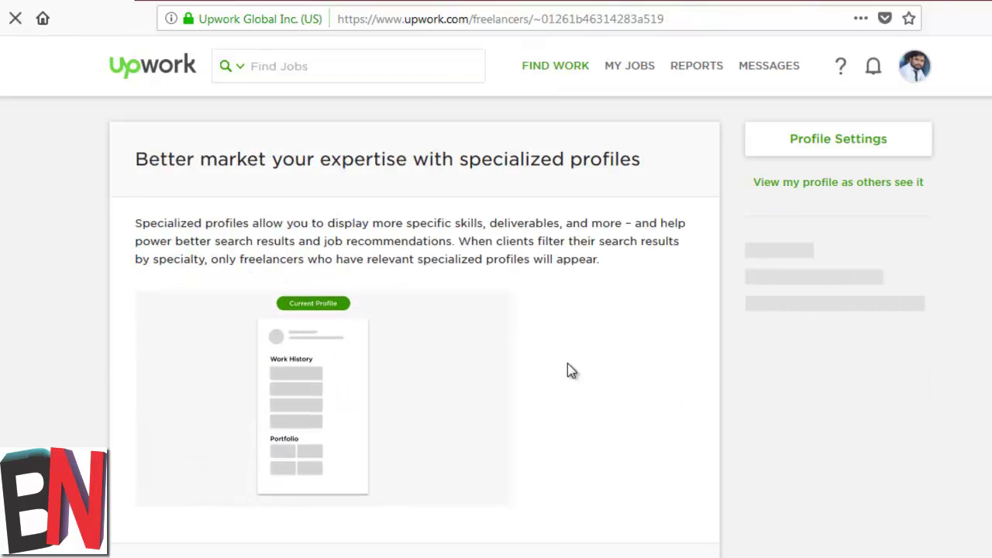
scroll(568, 363, down, 3)
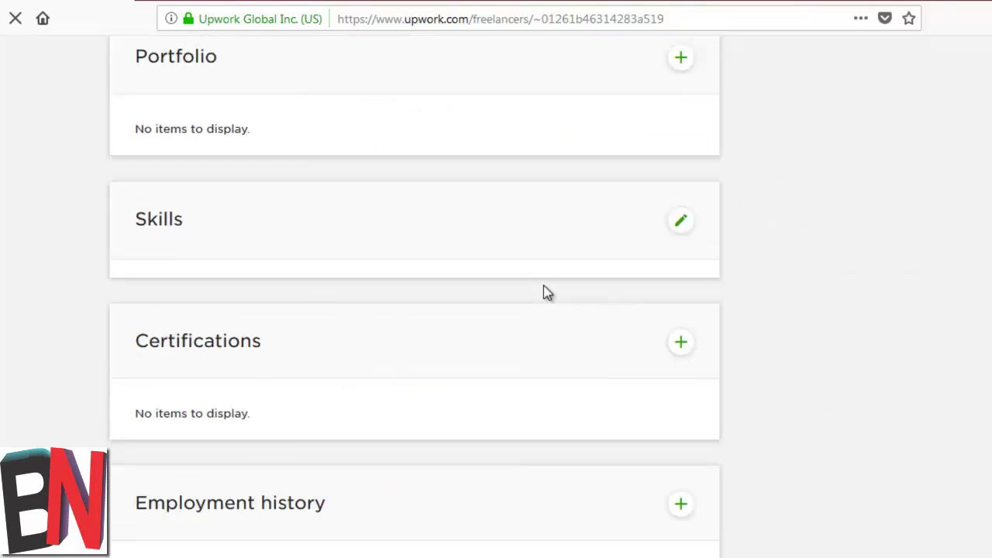
scroll(548, 293, up, 9)
scroll(545, 292, up, 3)
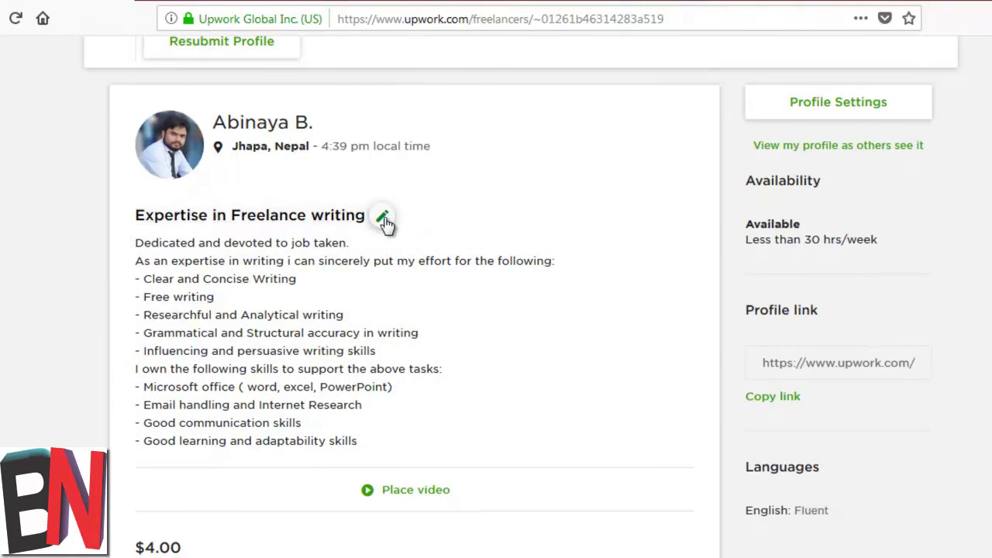
click(381, 216)
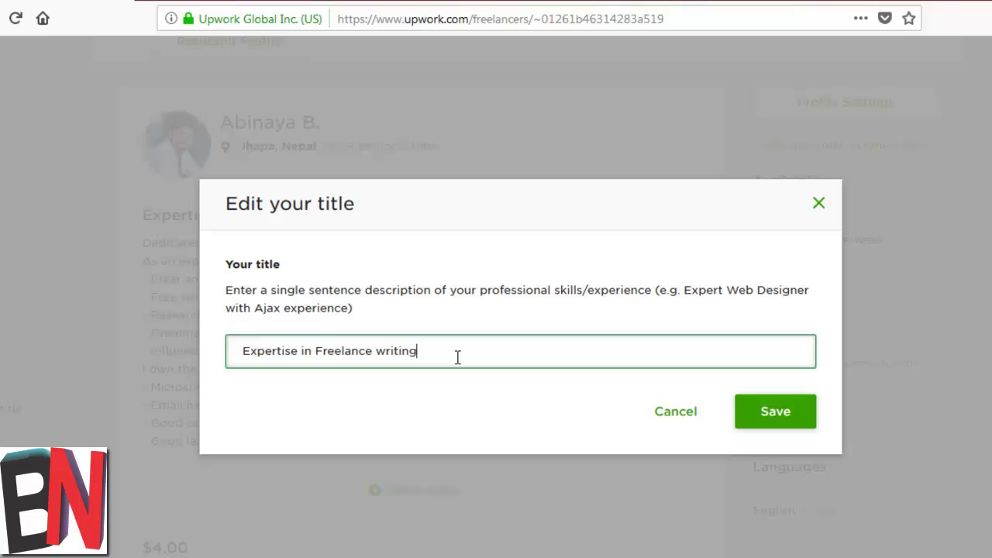
key(ctrl+shift+Left)
key(ctrl+shift+Left)
text(Blog | Proposal | Report Writing)
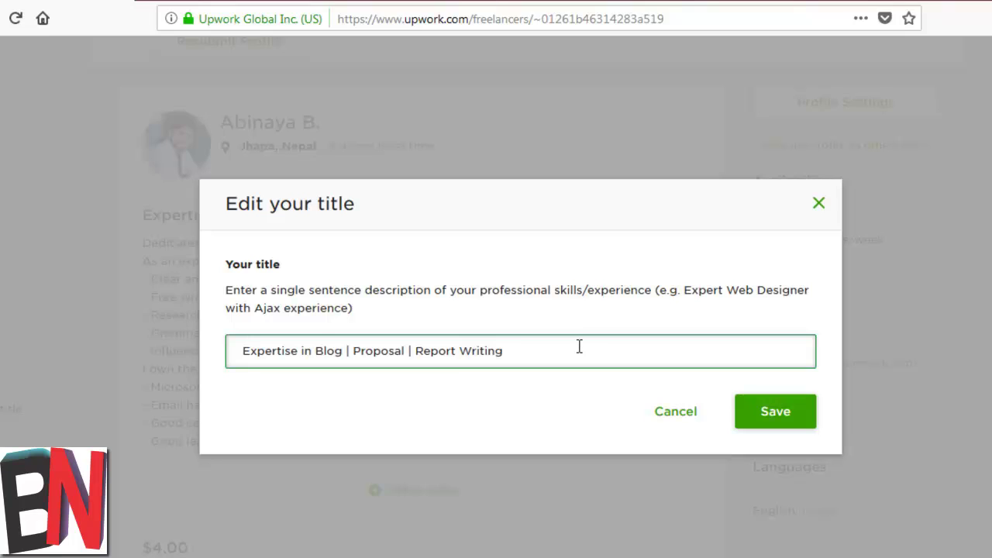
click(776, 412)
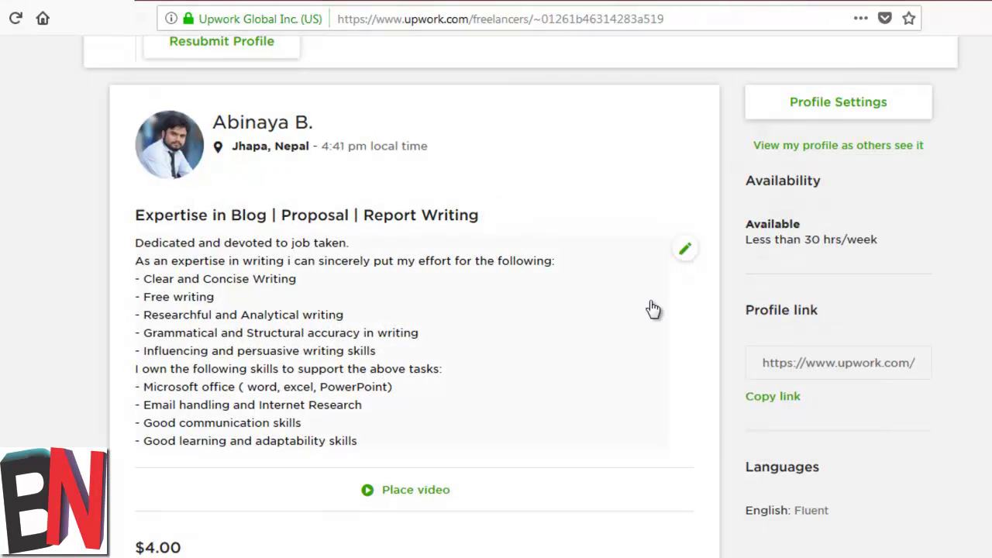
Step: Open the profile overview for editing and read the guidelines on strengths, projects, accomplishments, education and error-free text
click(681, 258)
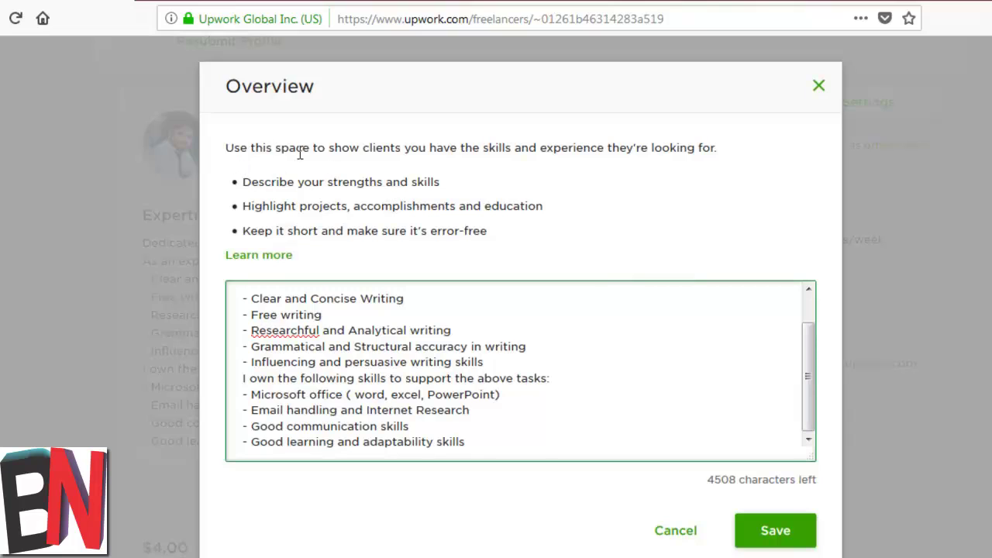
drag(328, 182, 394, 194)
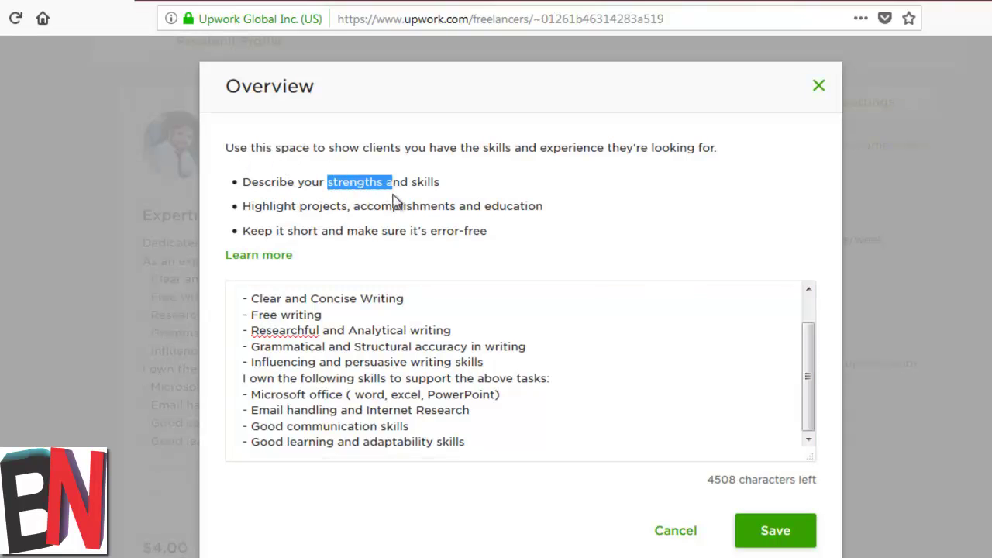
click(411, 179)
double_click(412, 179)
drag(250, 206, 284, 210)
drag(372, 206, 529, 206)
drag(257, 230, 489, 232)
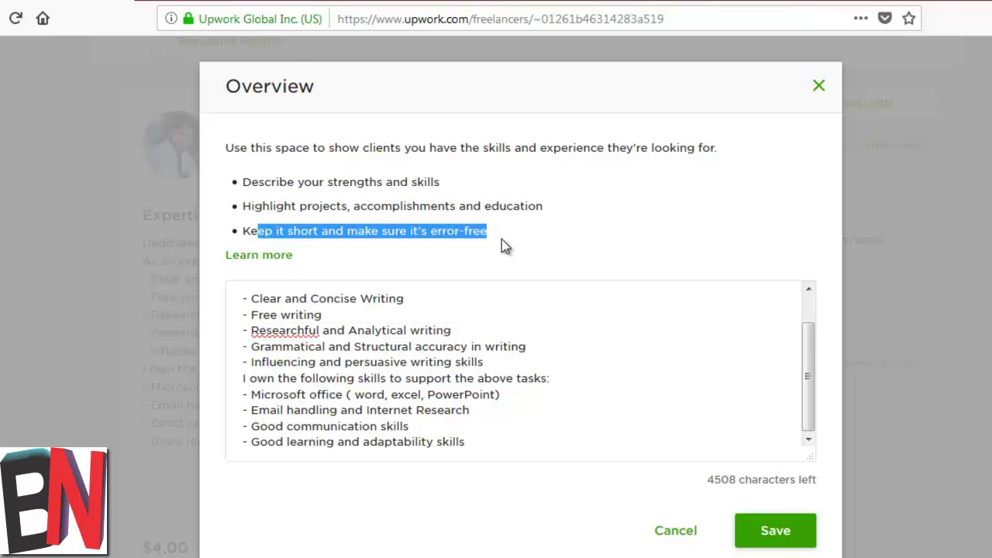
Step: Review the existing overview text in the editor, from the opening sentence to the list of supporting skills
click(507, 457)
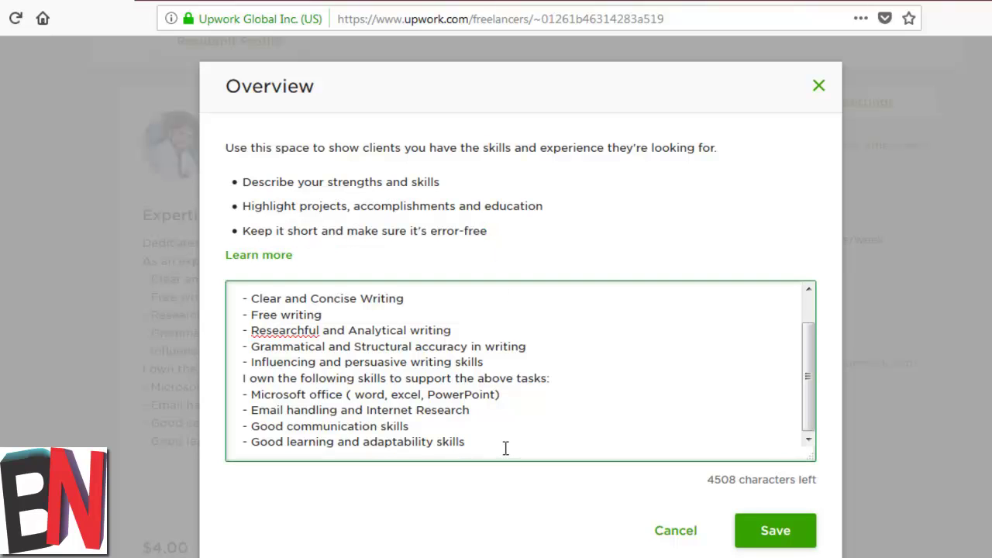
drag(507, 449, 215, 281)
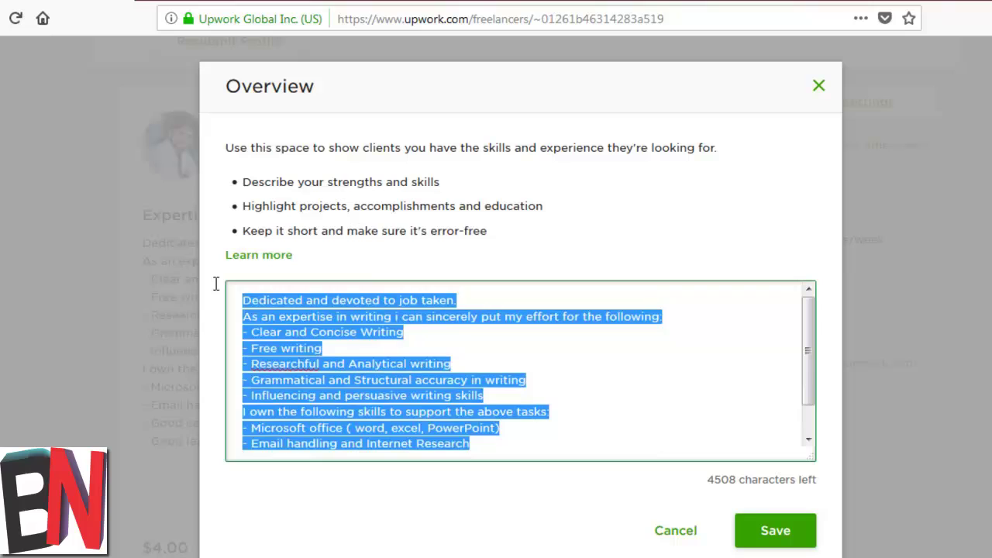
click(380, 317)
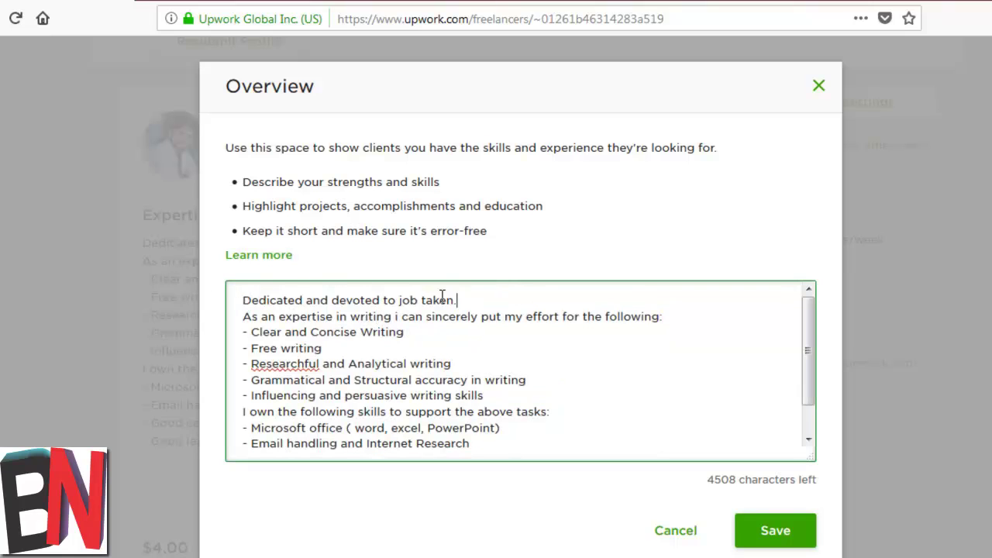
drag(443, 300, 236, 293)
click(369, 357)
scroll(370, 356, down, 1)
scroll(369, 357, down, 1)
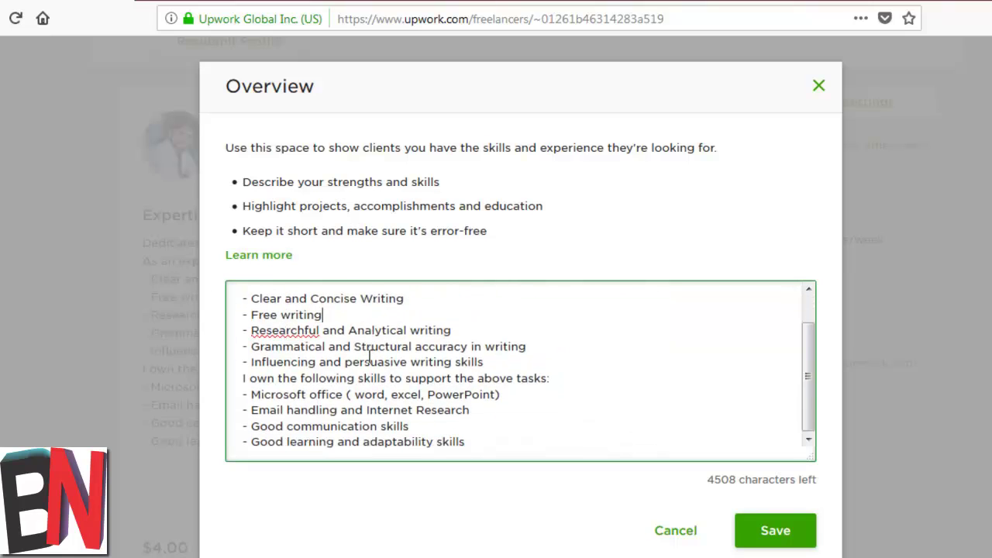
Step: Go back to the start of the overview text and insert an empty line above "Dedicated and devoted to job taken."
scroll(371, 354, up, 2)
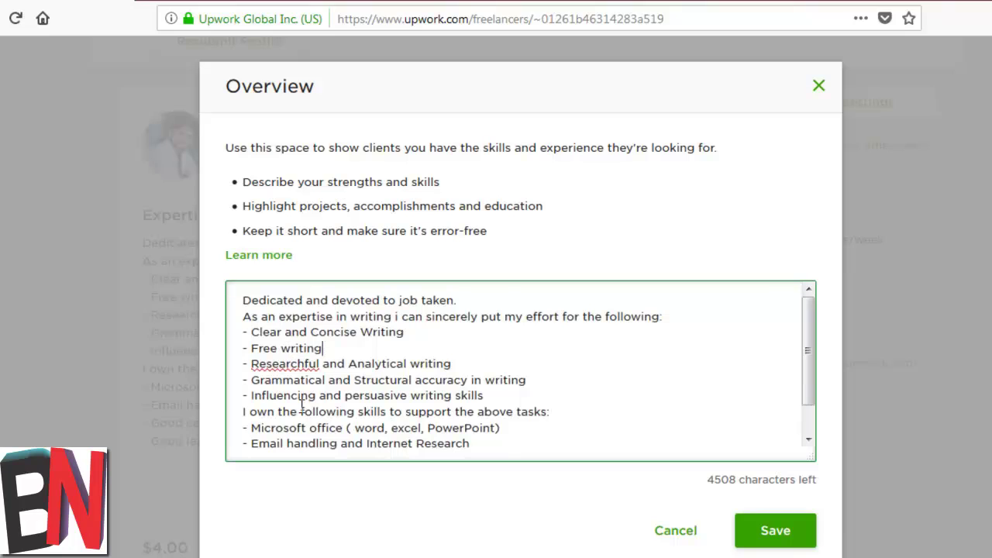
click(469, 301)
scroll(432, 310, down, 1)
scroll(480, 300, up, 1)
drag(498, 298, 186, 299)
click(464, 299)
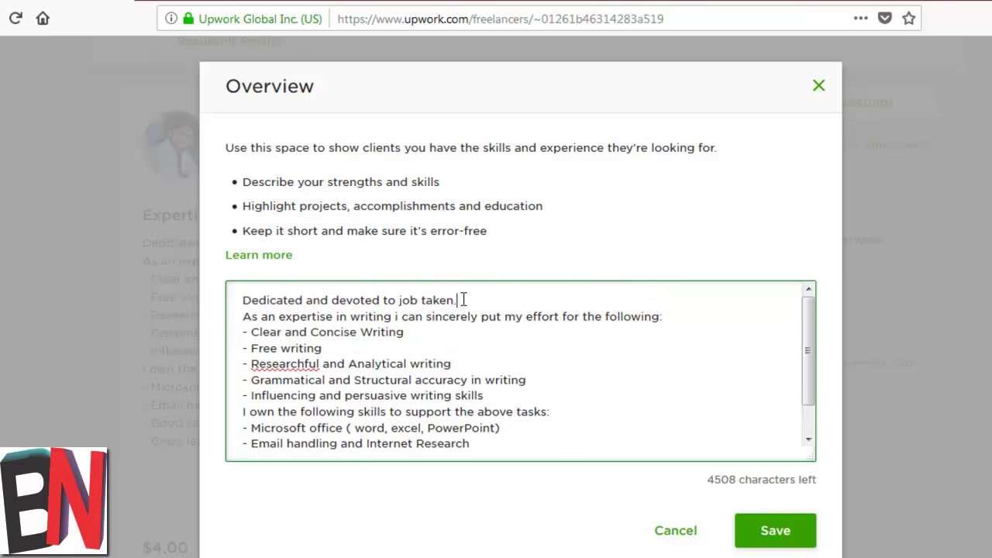
click(243, 300)
key(Return)
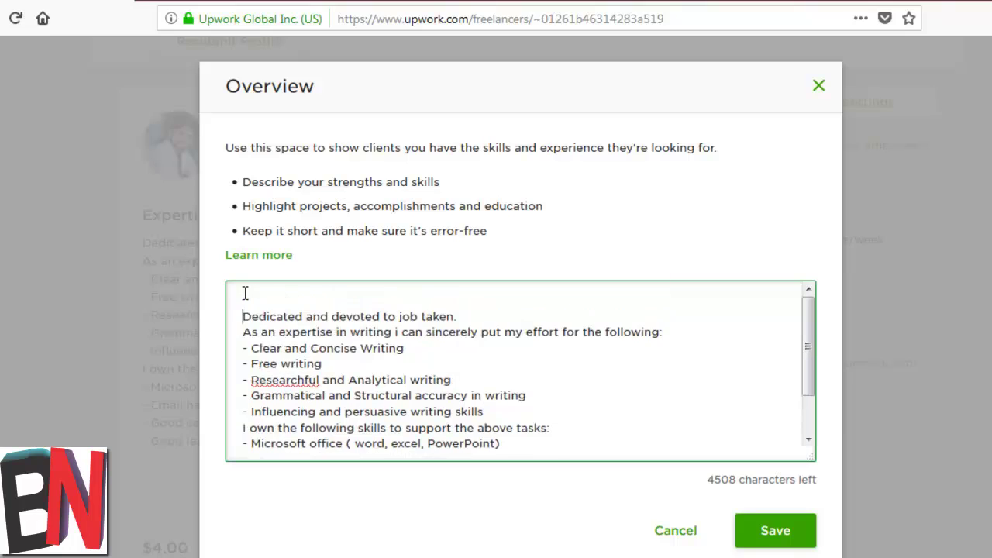
Step: Write an opening on the CG marketing job, teaching background and writing experience, plus a closing sentence on suitability for English and Nepali writing jobs
text(I am a digi)
key(BackSpace)
key(BackSpace)
key(BackSpace)
key(BackSpace)
text(w)
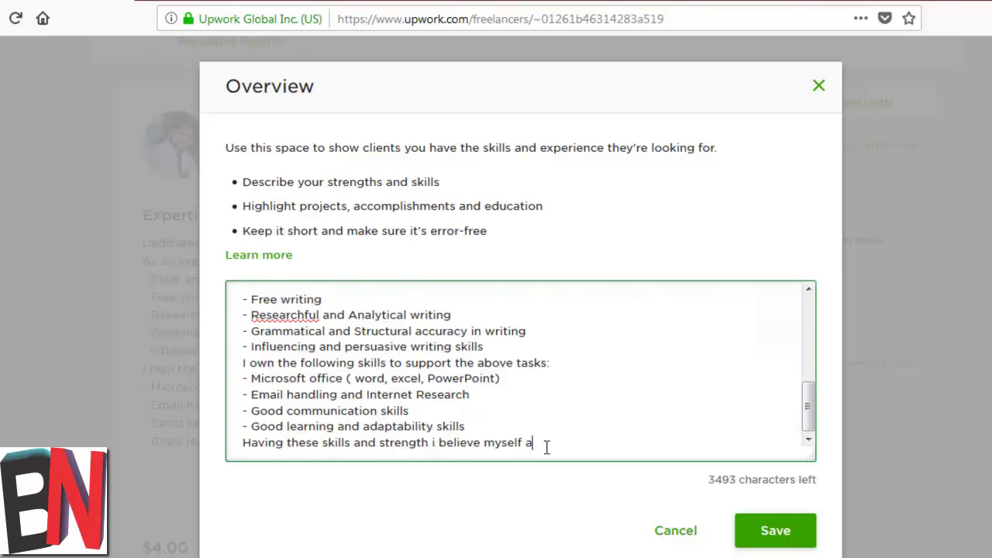
text(s de)
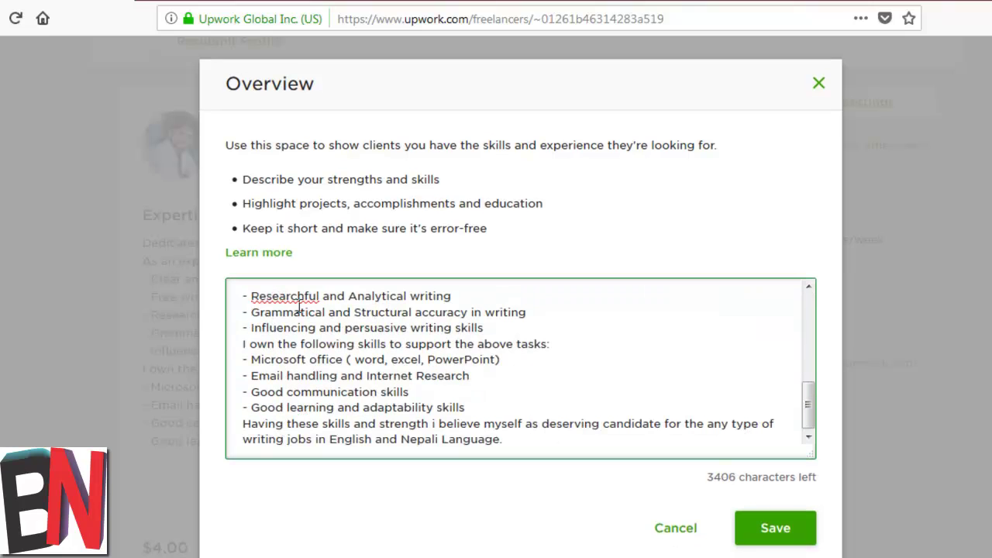
Step: Correct the misspelled "Researchful" in the list of writing strengths to "Research"
right_click(298, 296)
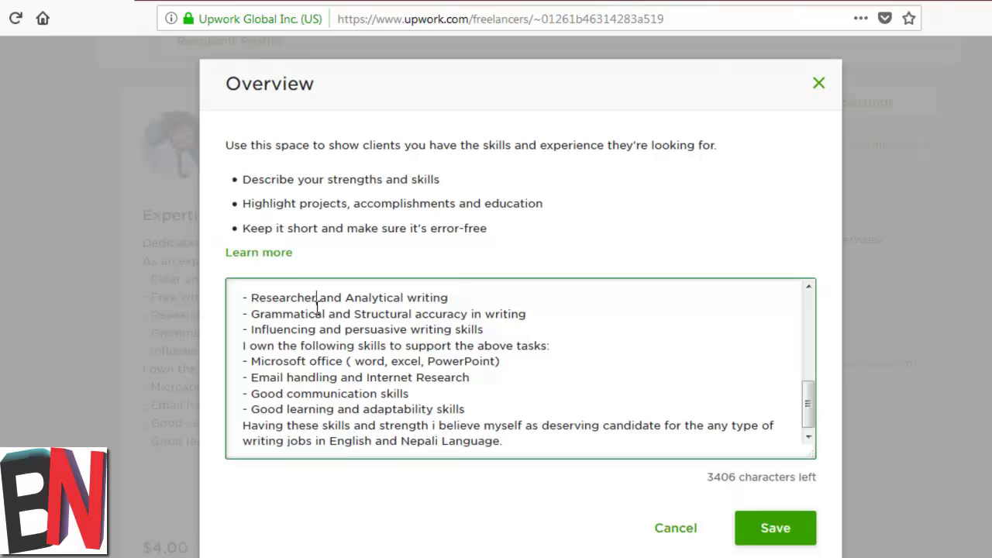
scroll(446, 345, up, 2)
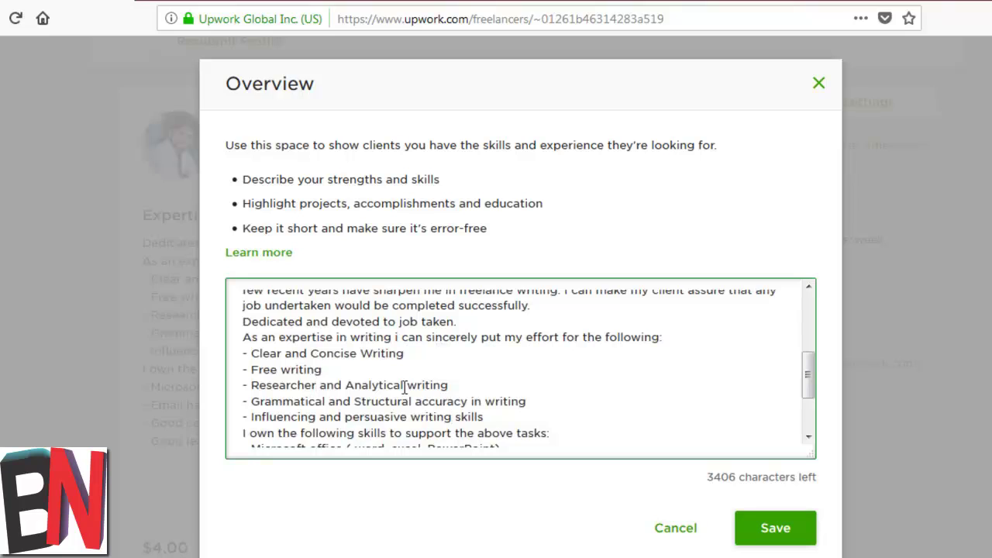
key(BackSpace)
key(BackSpace)
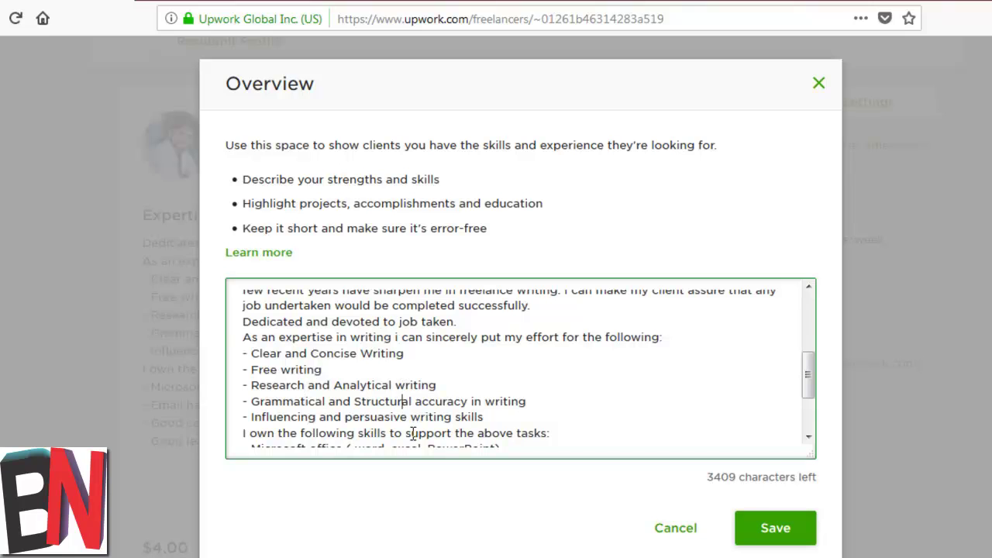
Step: Insert a blank line before "I own the following skills to support the above tasks:" and save the overview
scroll(413, 433, down, 2)
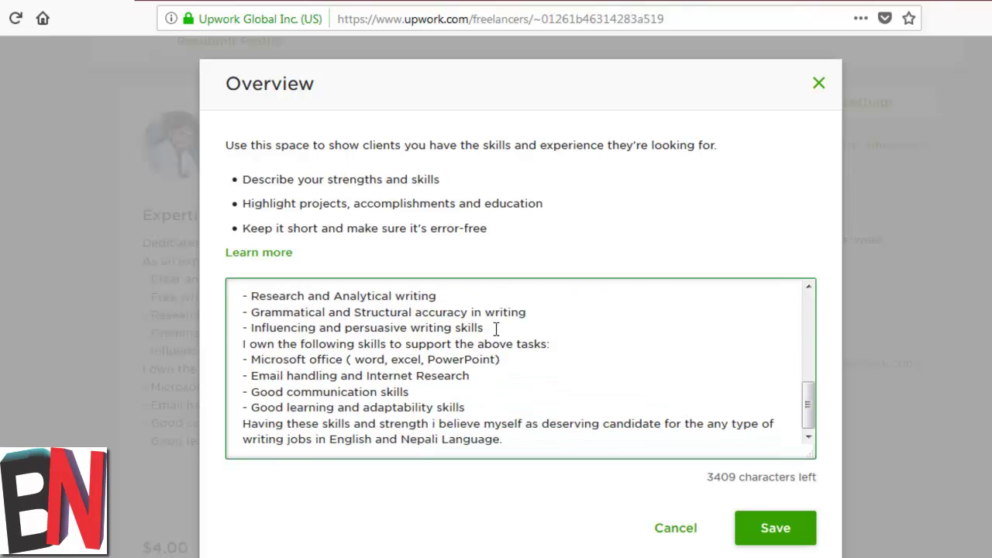
key(Return)
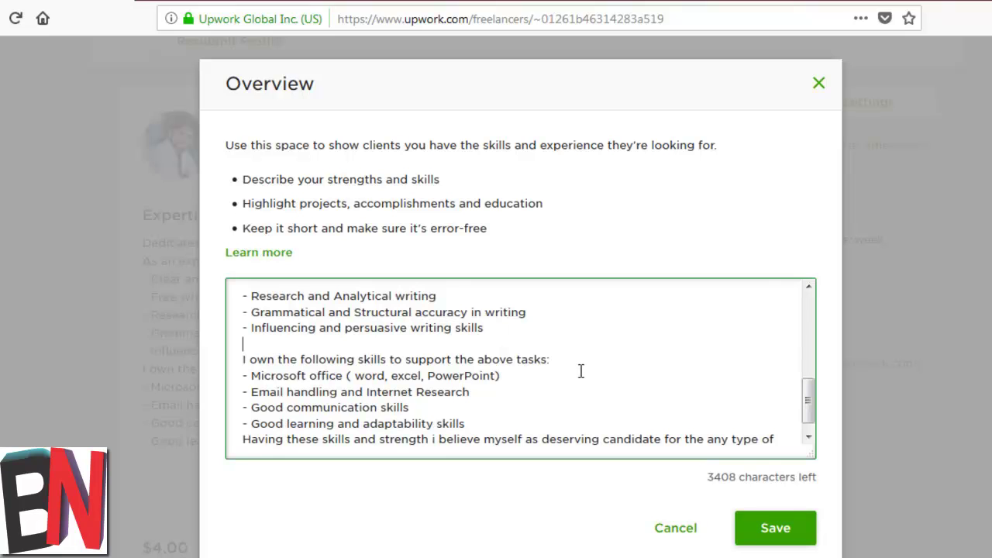
click(775, 530)
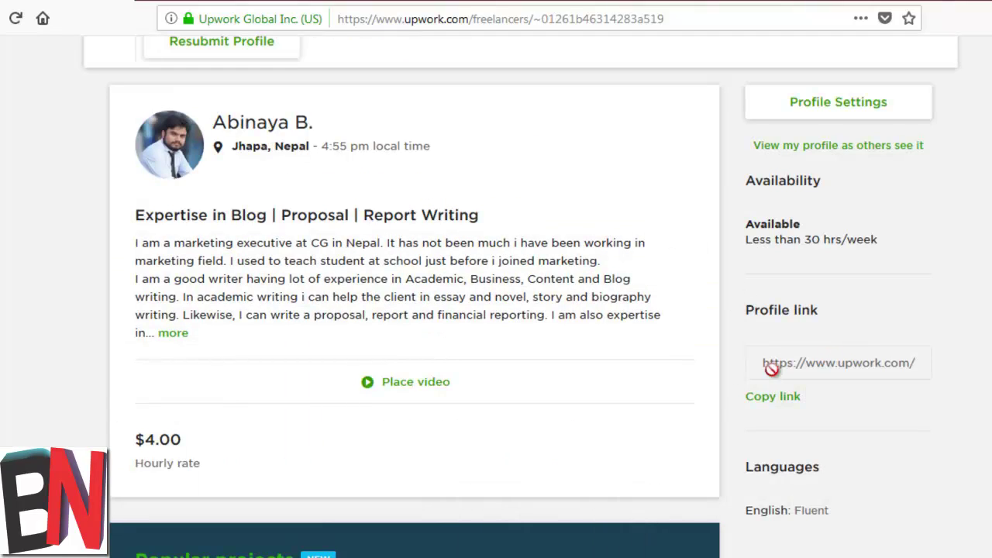
Step: Check the profile from the overview to the portfolio section, and view and dismiss the specialized profile prompt for portfolio items
scroll(679, 405, down, 3)
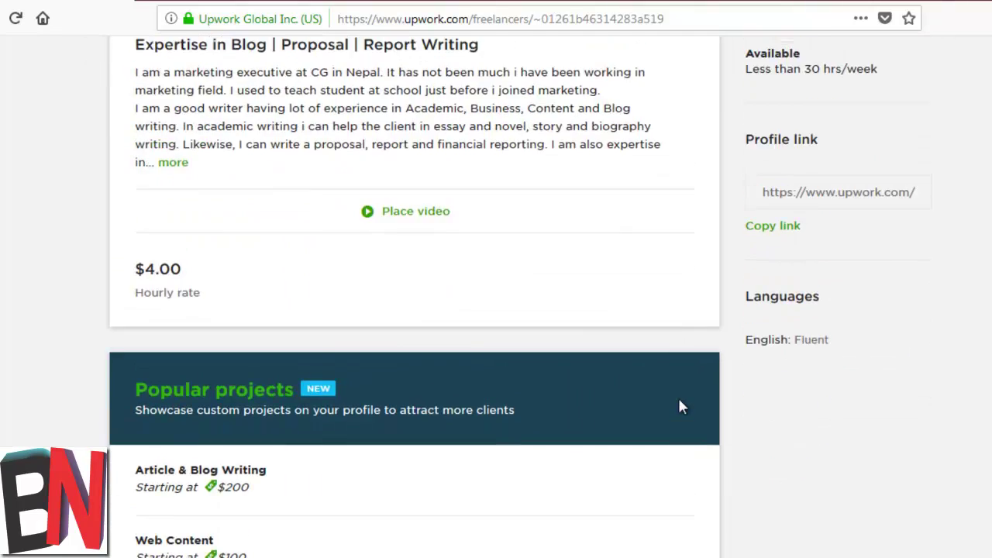
scroll(679, 406, up, 3)
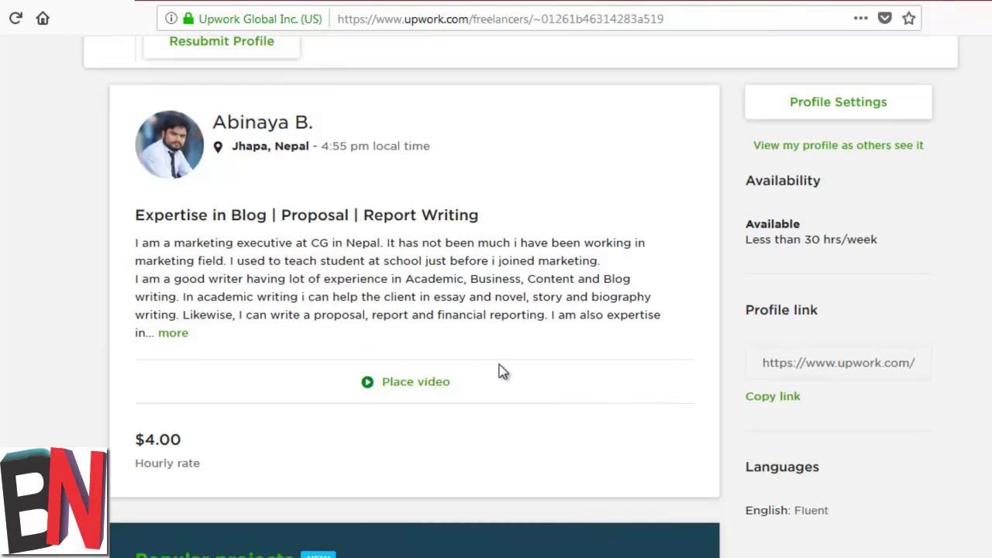
scroll(500, 370, down, 12)
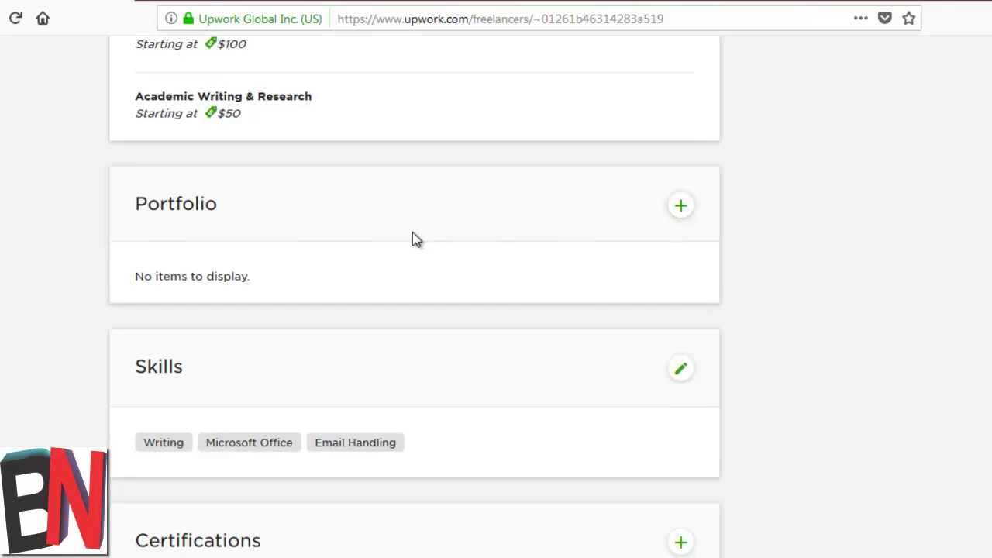
scroll(412, 234, up, 6)
scroll(412, 234, down, 8)
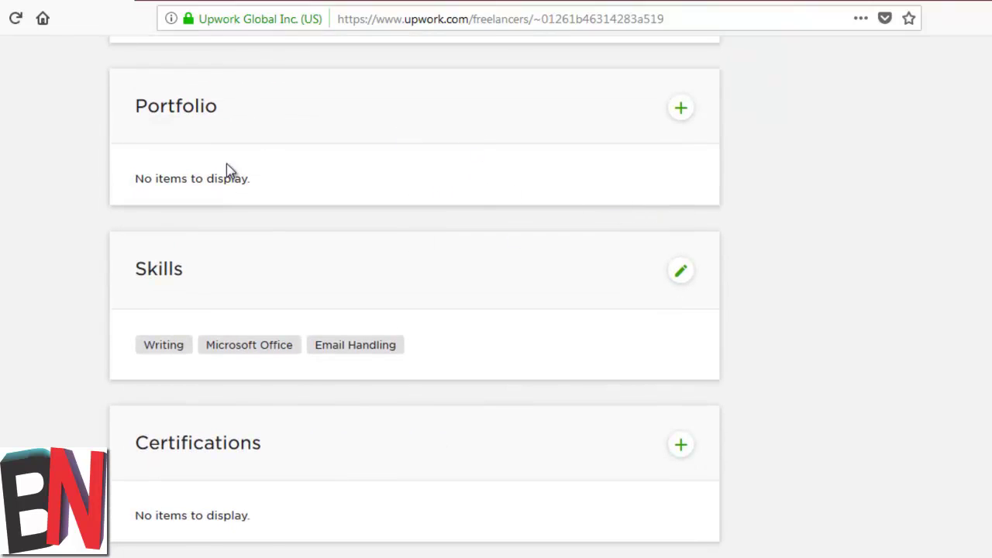
click(681, 110)
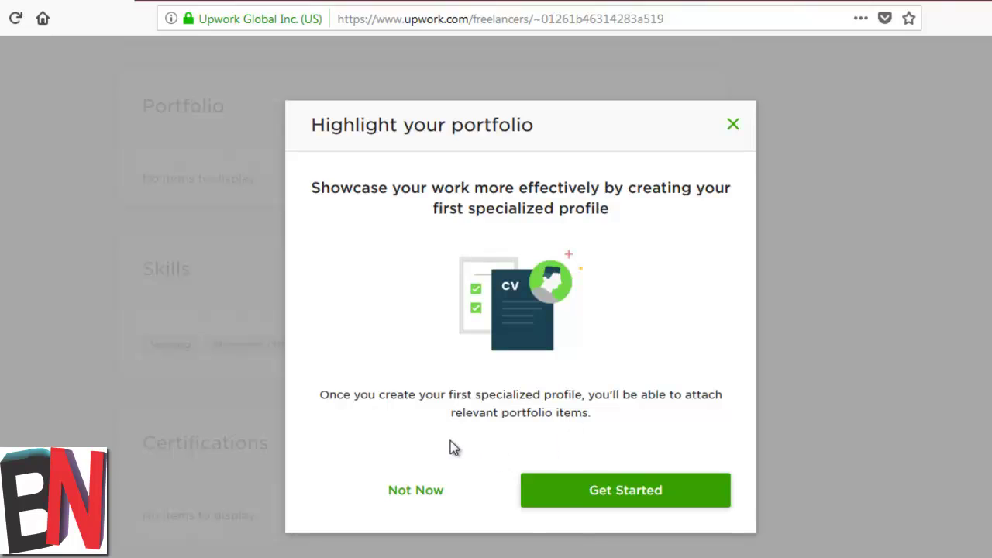
click(733, 126)
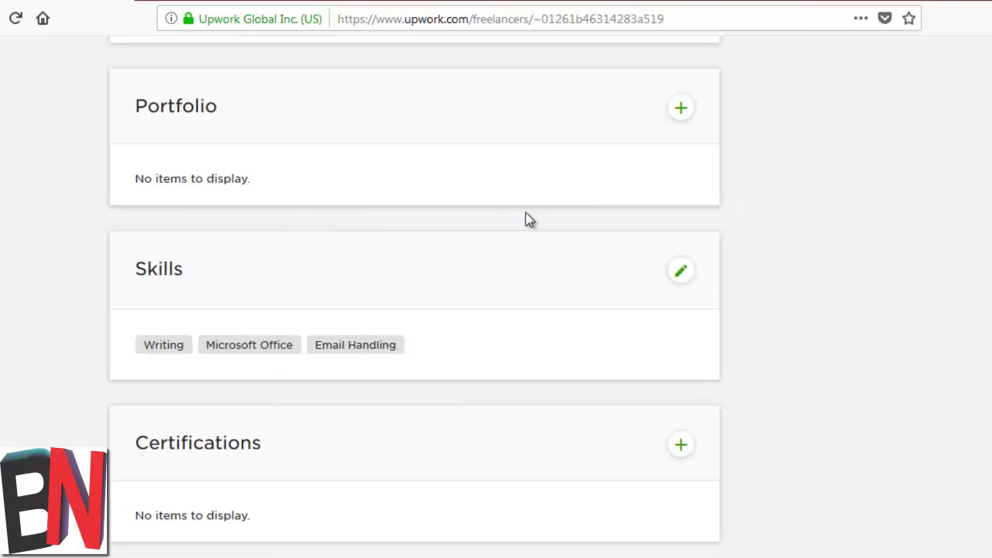
Step: Replace the Microsoft Office skill with Microsoft Word, placed first, add Content Writing and Academic Writing, and save the skills
scroll(425, 173, down, 2)
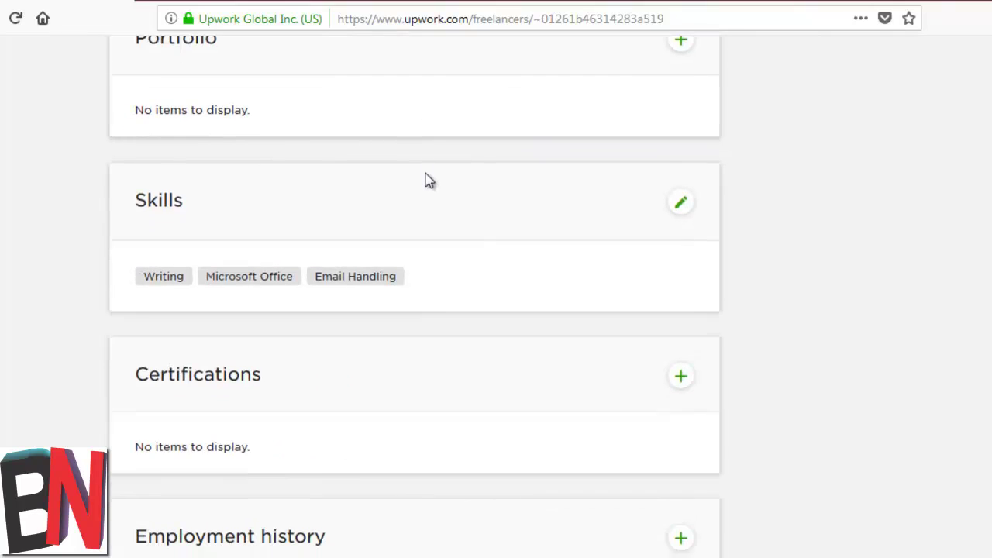
scroll(429, 180, down, 1)
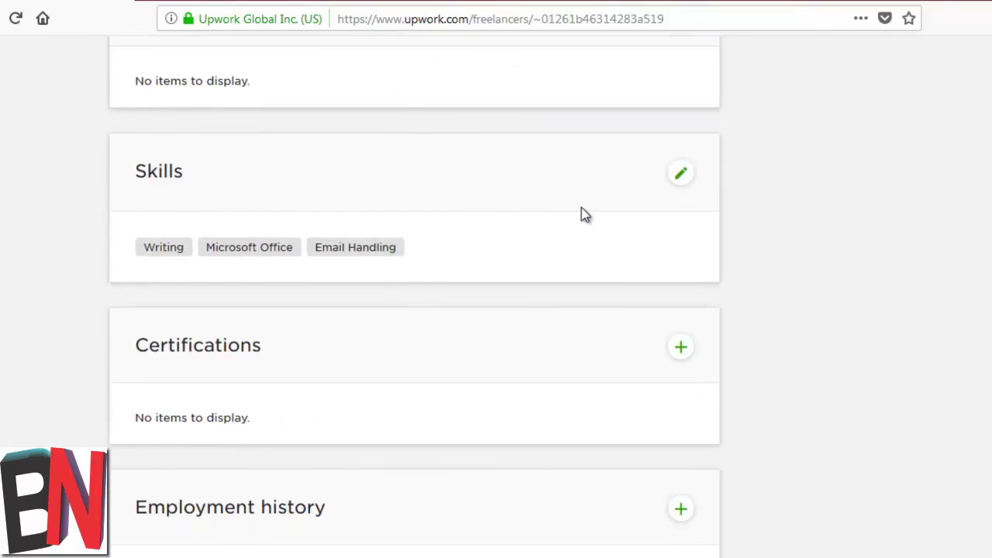
click(685, 182)
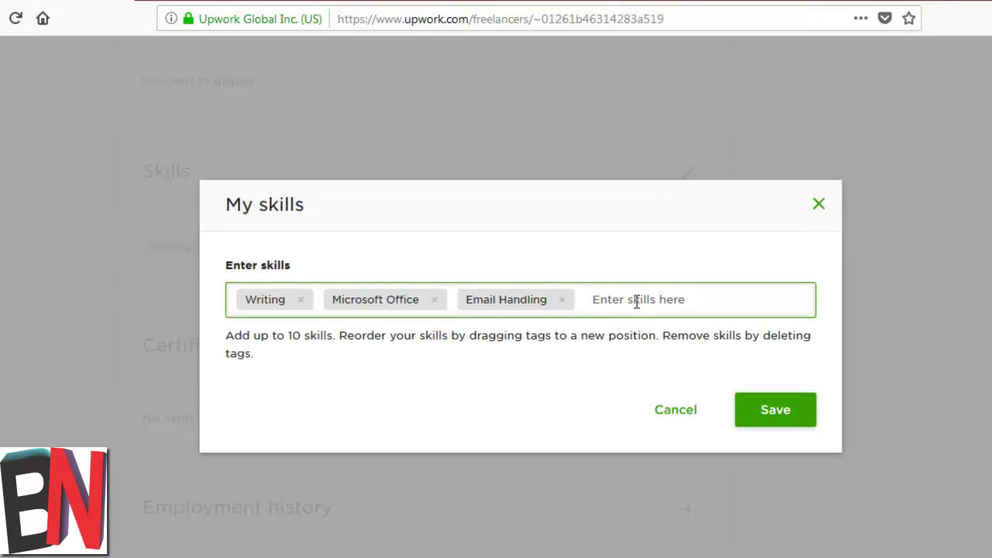
text(Con)
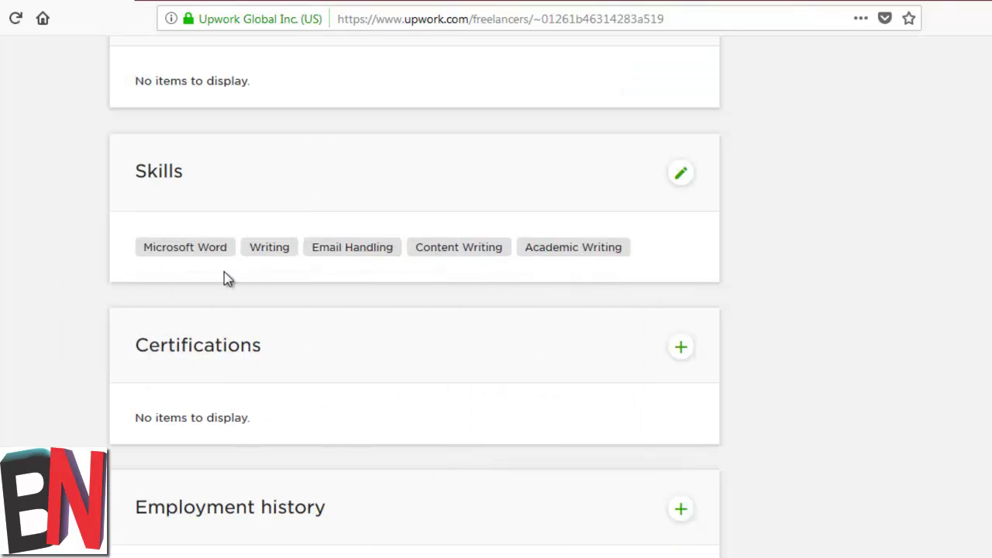
Step: Set the end date of the South Horizon English Boarding School teaching job to November 2019 and save it
scroll(671, 396, down, 2)
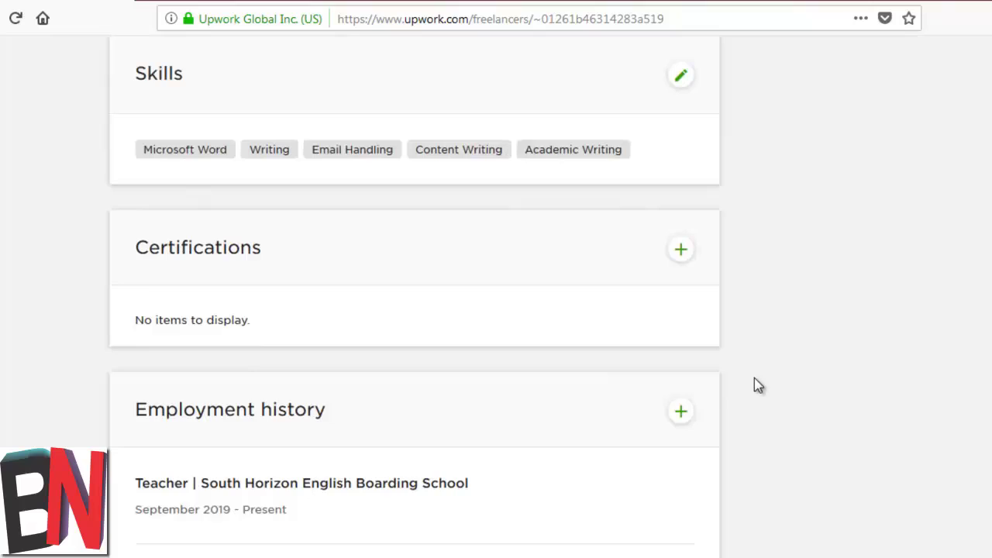
scroll(678, 394, down, 4)
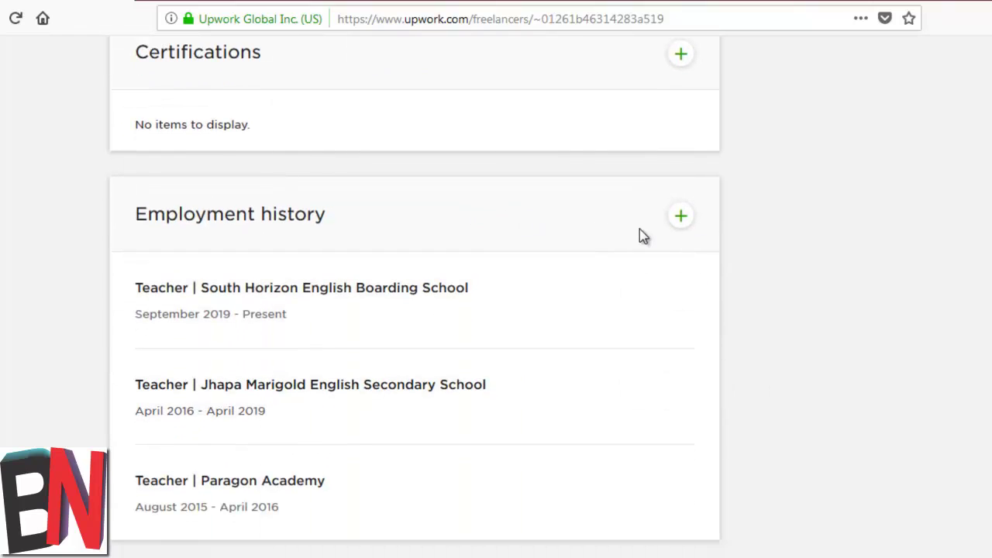
mouse_move(302, 324)
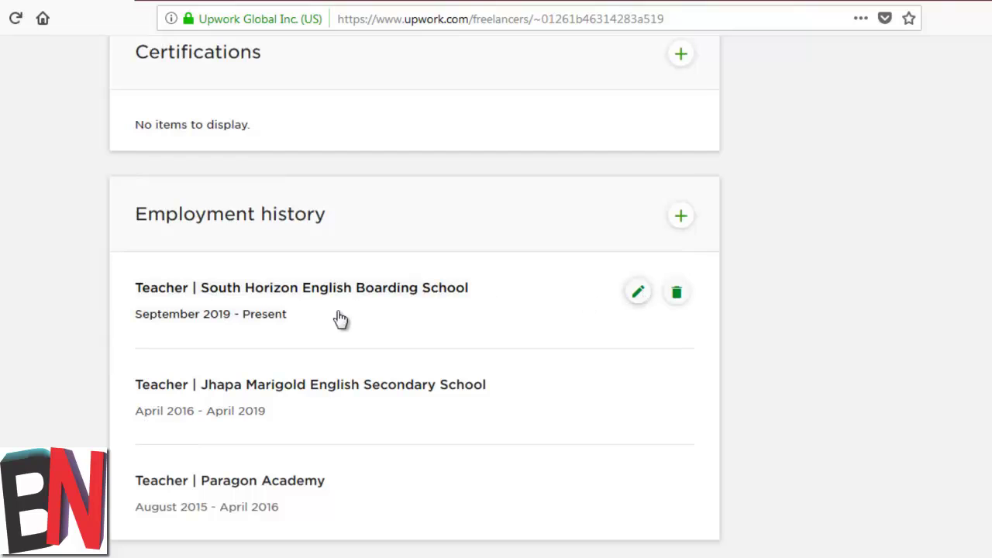
click(341, 319)
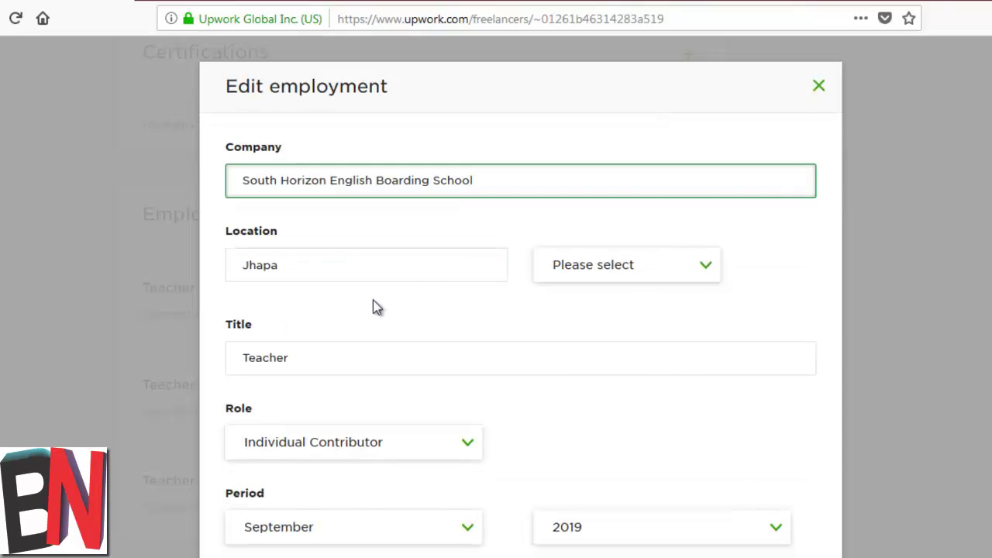
scroll(695, 413, down, 4)
click(696, 413)
scroll(696, 415, up, 3)
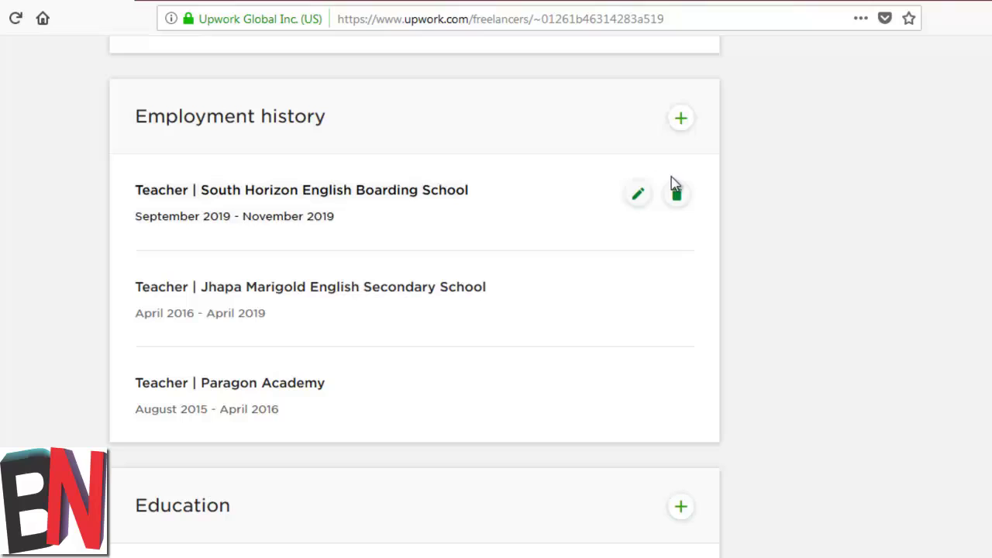
Step: Add an employment entry for Marketing Executive at CG, from December 2019 to the present, and save it
click(681, 119)
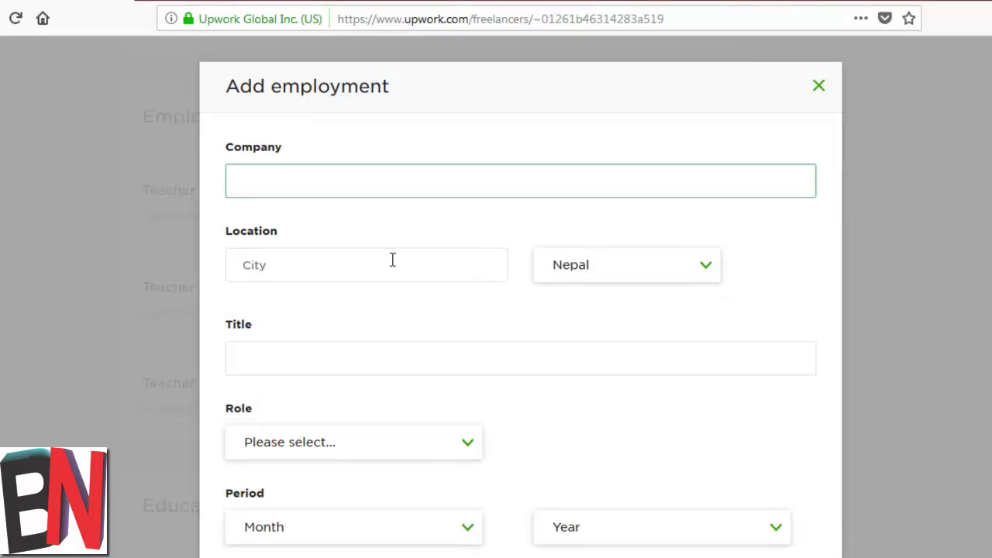
text(CG)
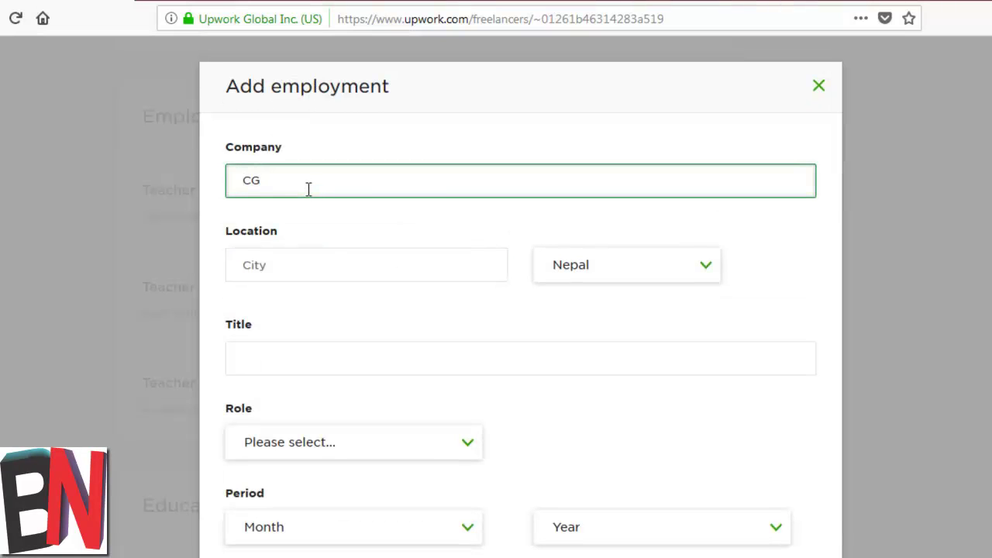
click(322, 256)
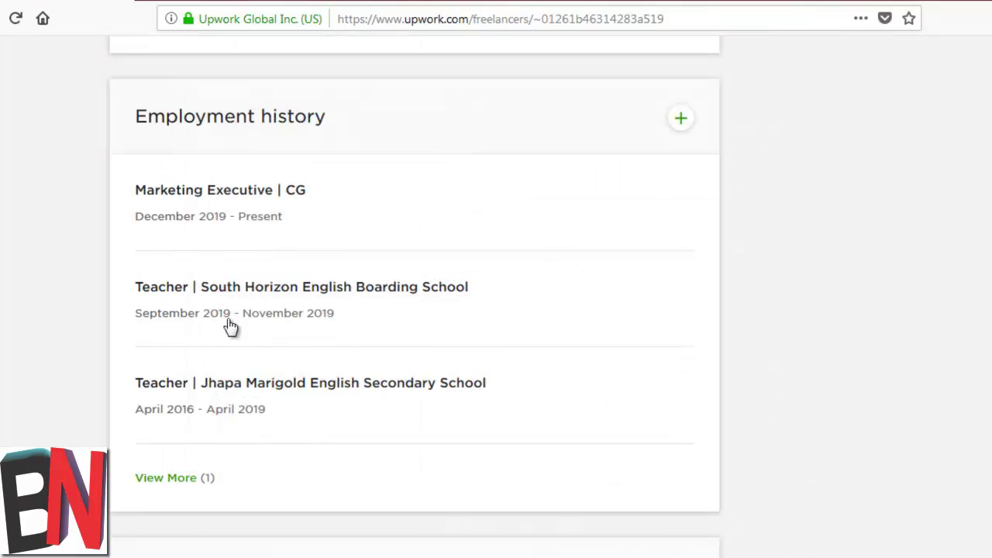
Step: Add an education entry for Bridgewater international college, 2013 to 2015, with High school degree in Computer science, and save it
scroll(350, 310, up, 15)
scroll(350, 309, down, 15)
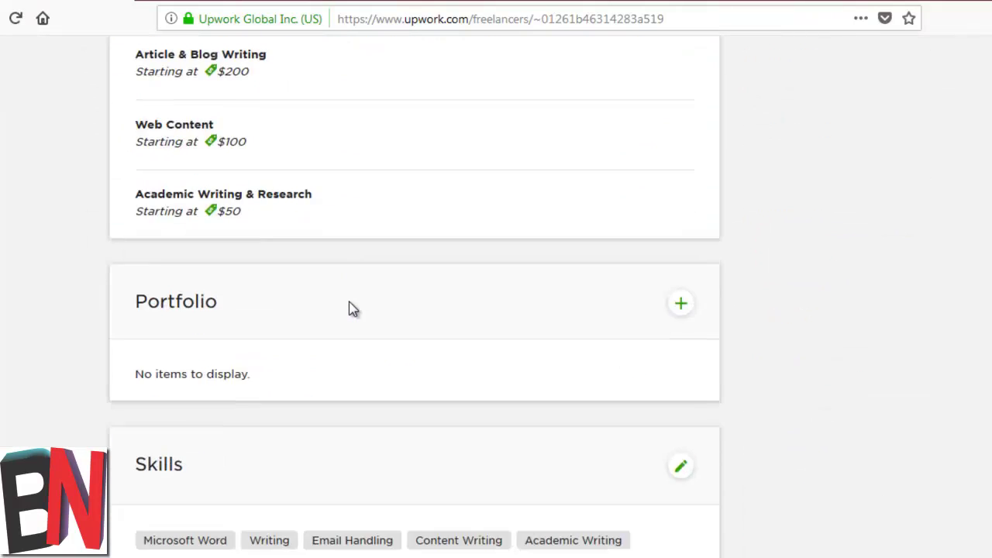
scroll(349, 307, up, 4)
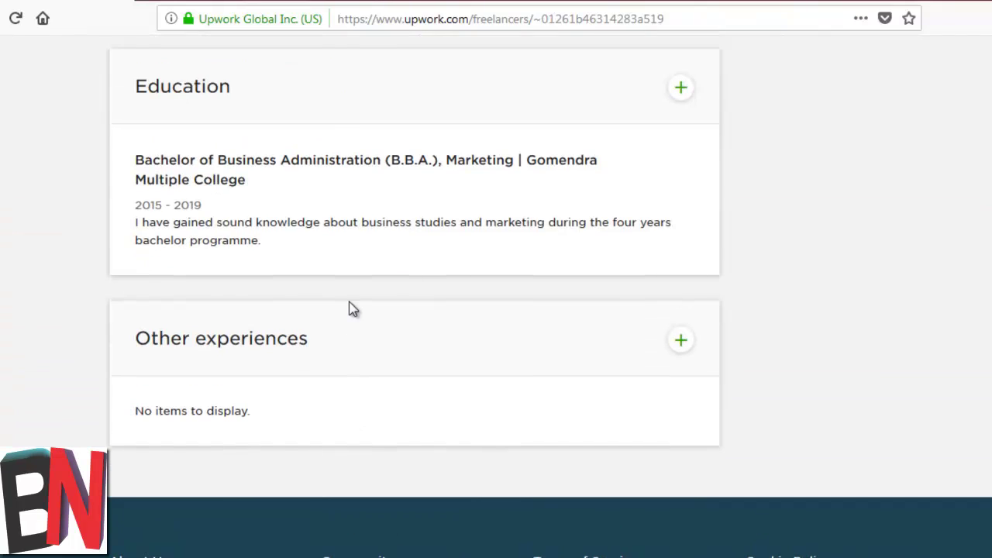
scroll(419, 90, up, 3)
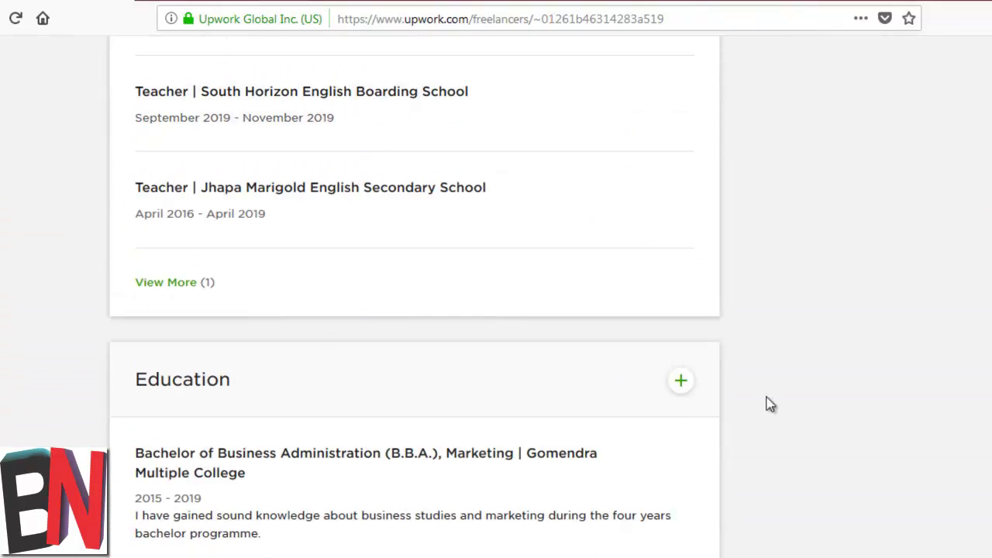
click(672, 382)
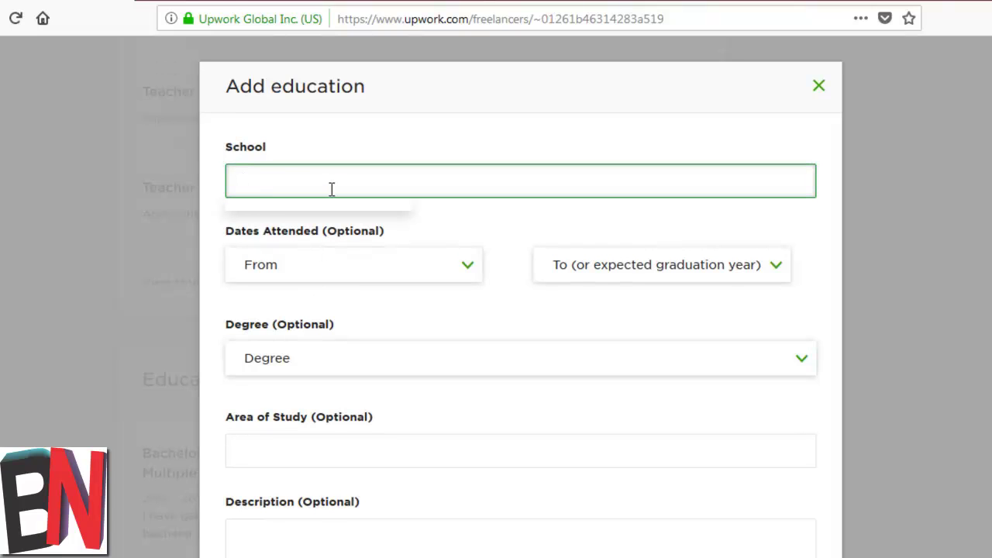
text(Bridge)
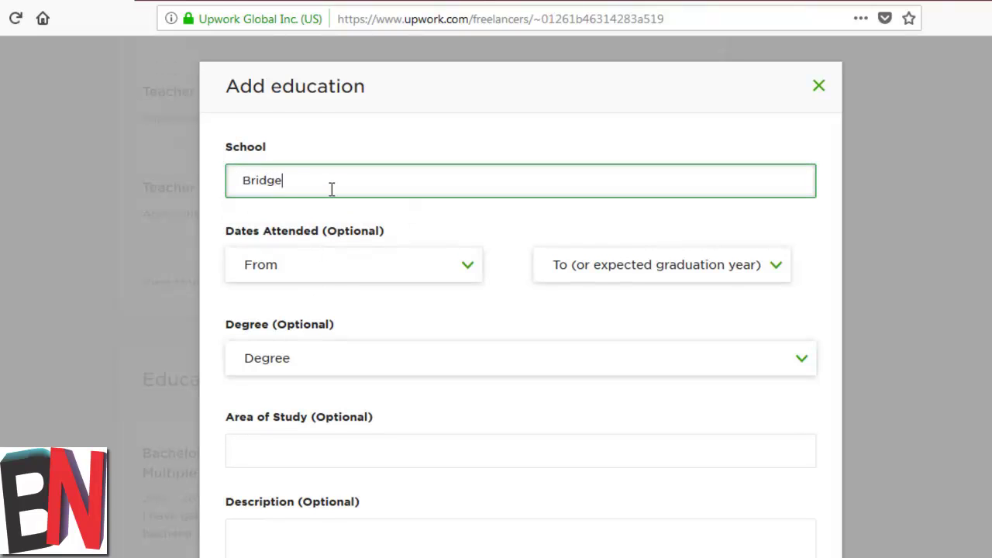
text(w)
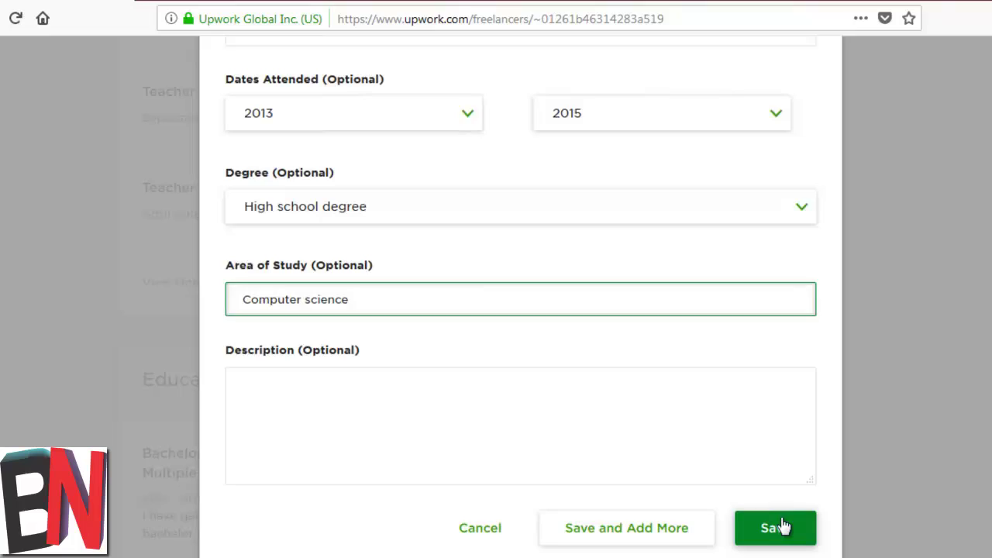
click(780, 527)
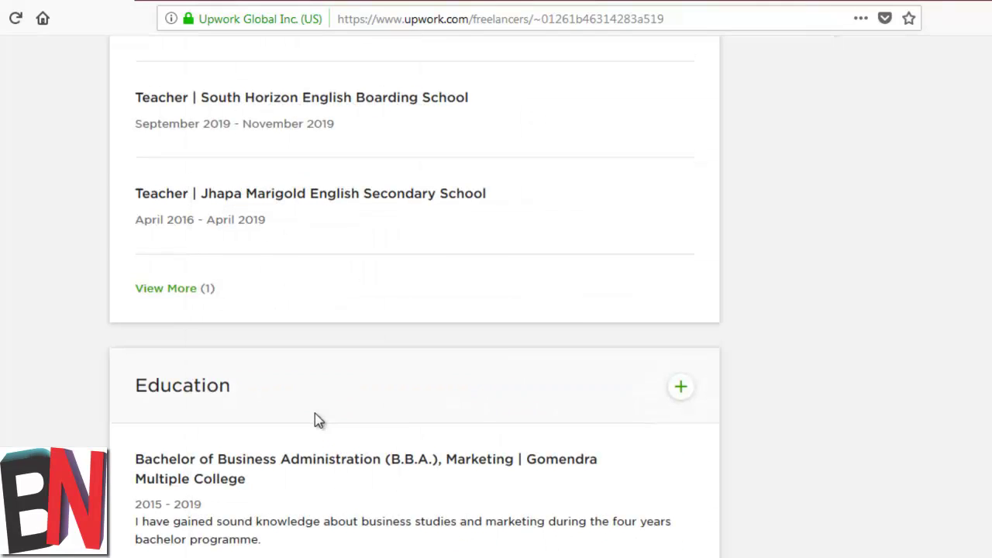
Step: Expand the profile overview and read through the full text, from the title to the list of supporting skills
scroll(315, 413, up, 10)
scroll(315, 419, up, 5)
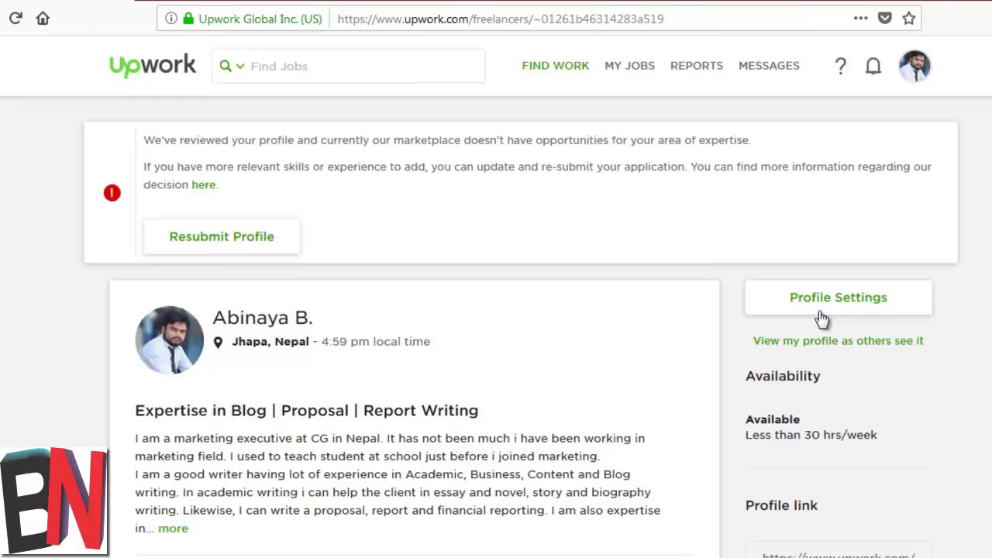
scroll(662, 364, down, 2)
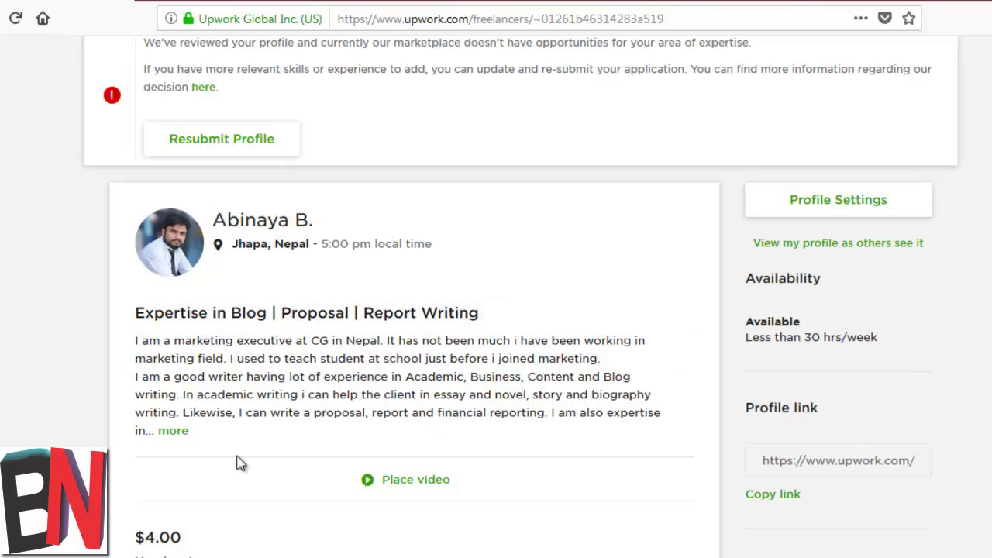
click(175, 433)
scroll(361, 425, down, 4)
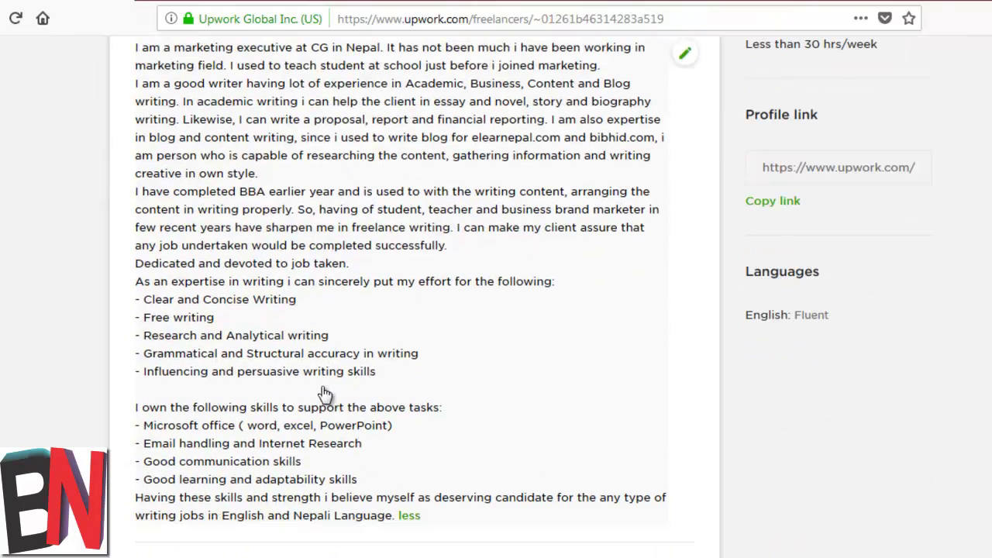
scroll(325, 396, up, 1)
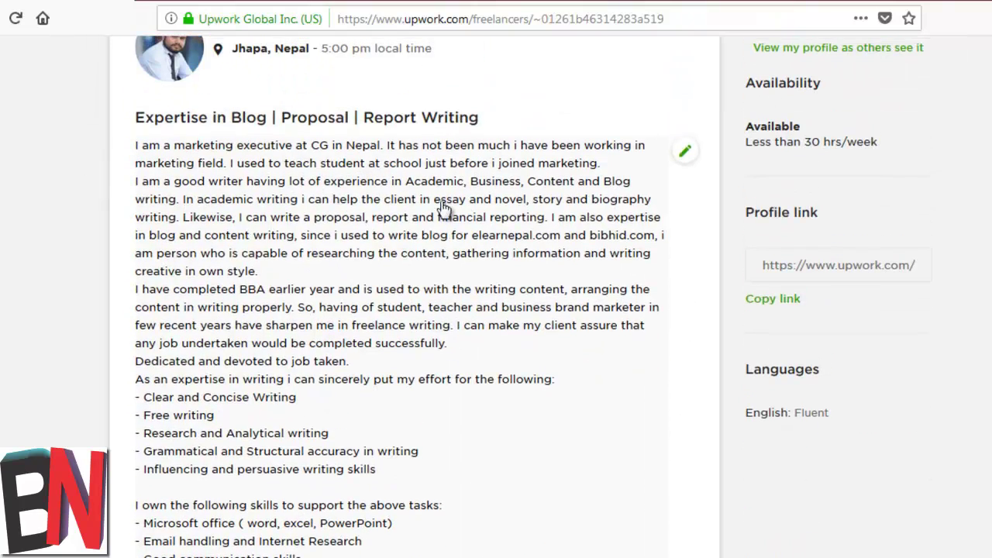
scroll(439, 273, down, 1)
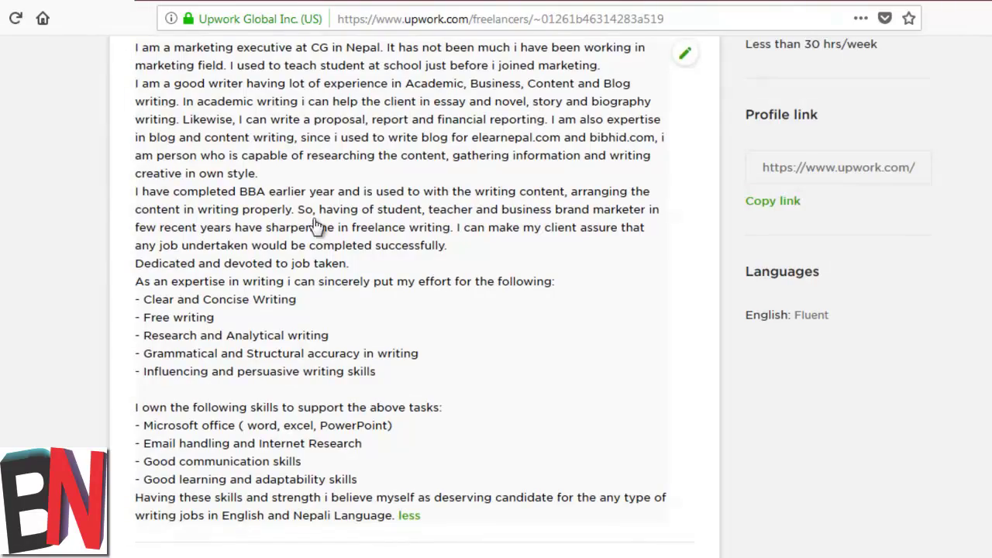
scroll(322, 229, down, 3)
scroll(333, 233, up, 5)
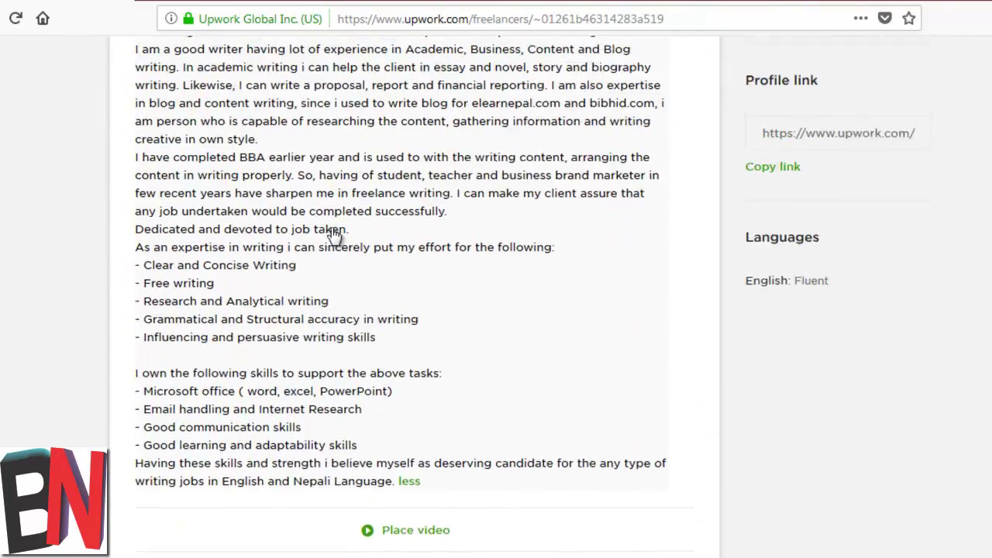
scroll(332, 233, down, 5)
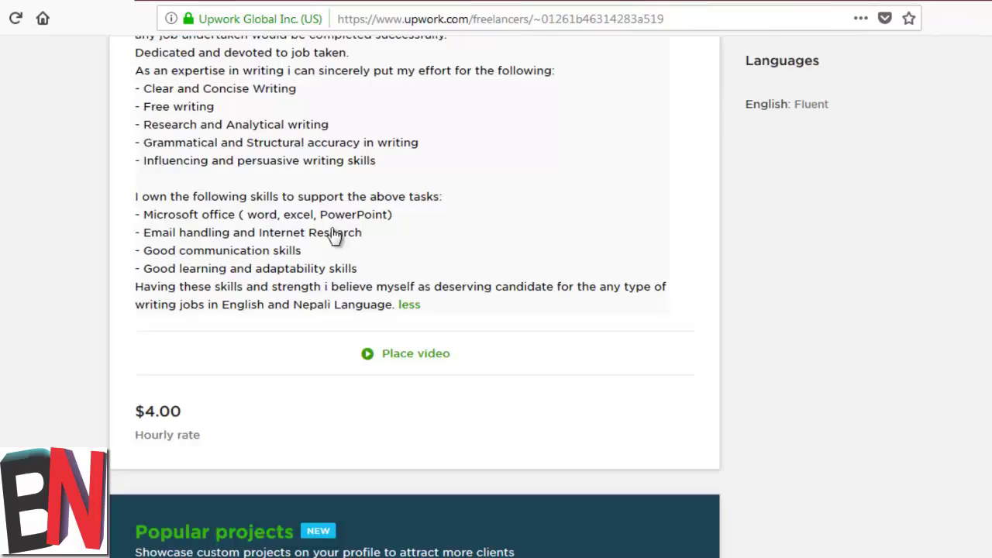
Step: Check the employment history, education and other experiences sections of the updated profile
scroll(331, 233, down, 3)
scroll(332, 231, down, 15)
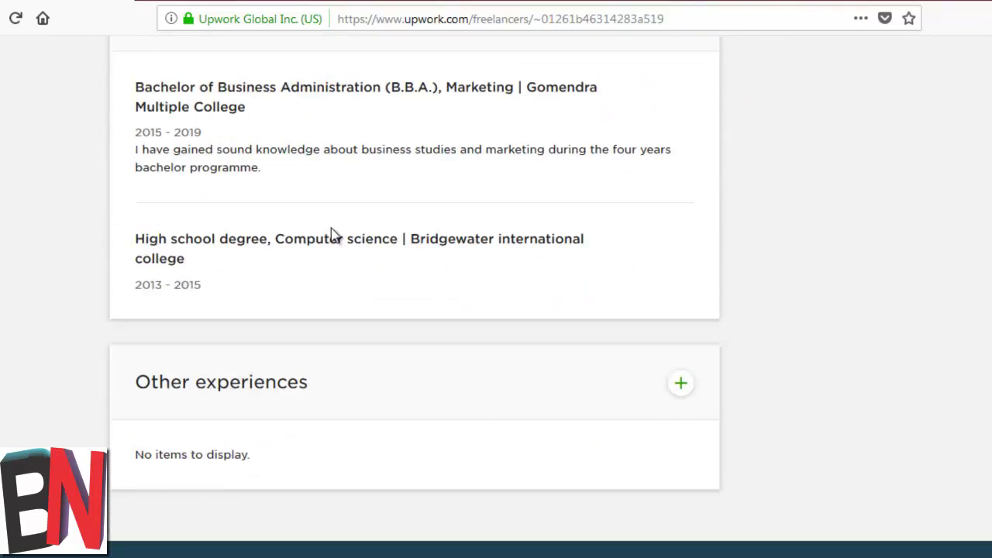
scroll(478, 343, up, 5)
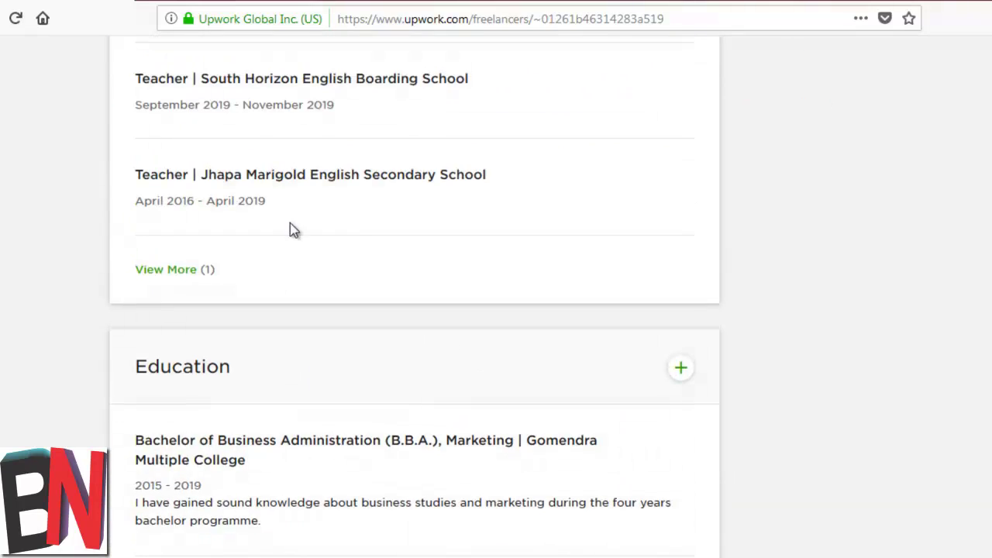
scroll(325, 227, up, 6)
scroll(351, 227, down, 4)
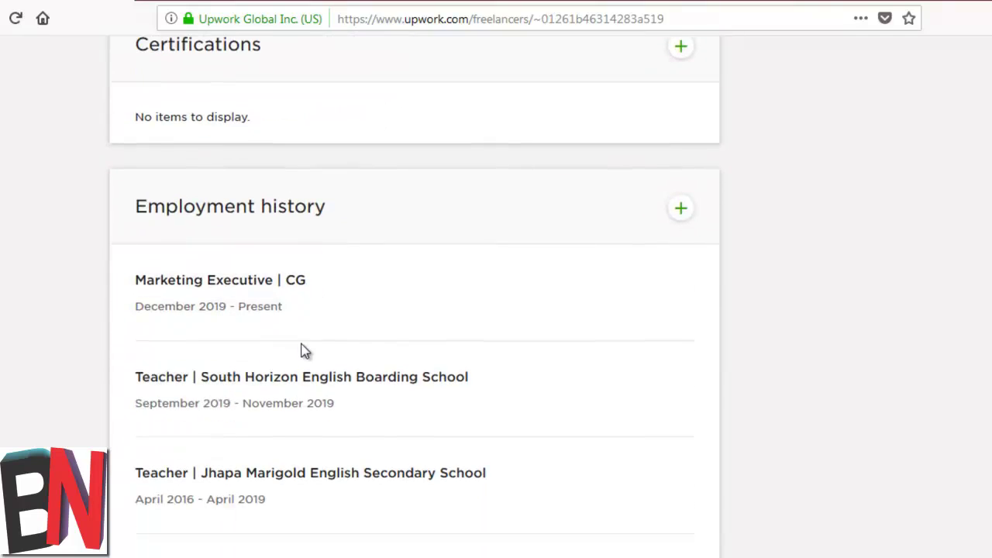
scroll(283, 248, down, 4)
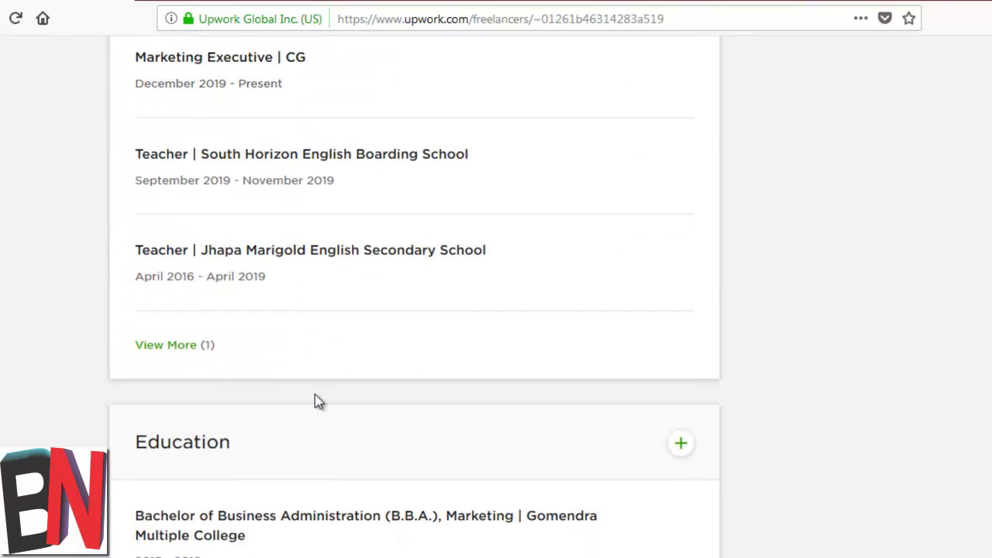
scroll(347, 377, down, 5)
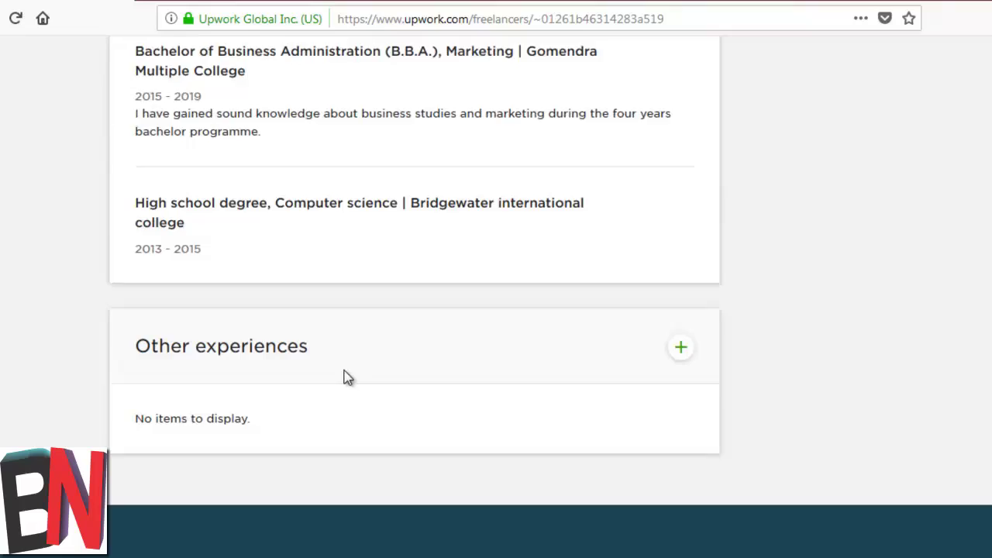
Step: Resubmit the updated freelancer profile for approval
scroll(347, 377, up, 12)
scroll(347, 377, up, 15)
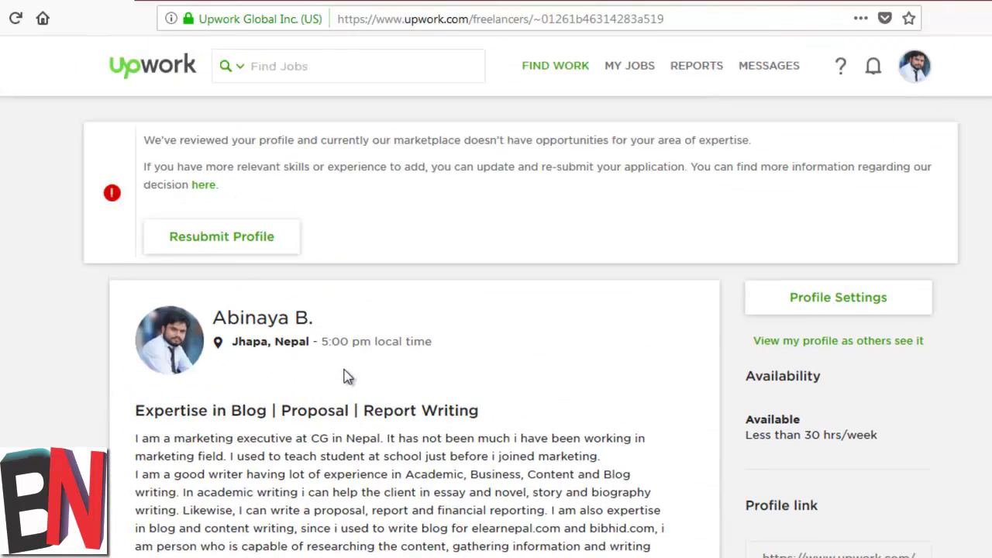
click(206, 240)
click(722, 408)
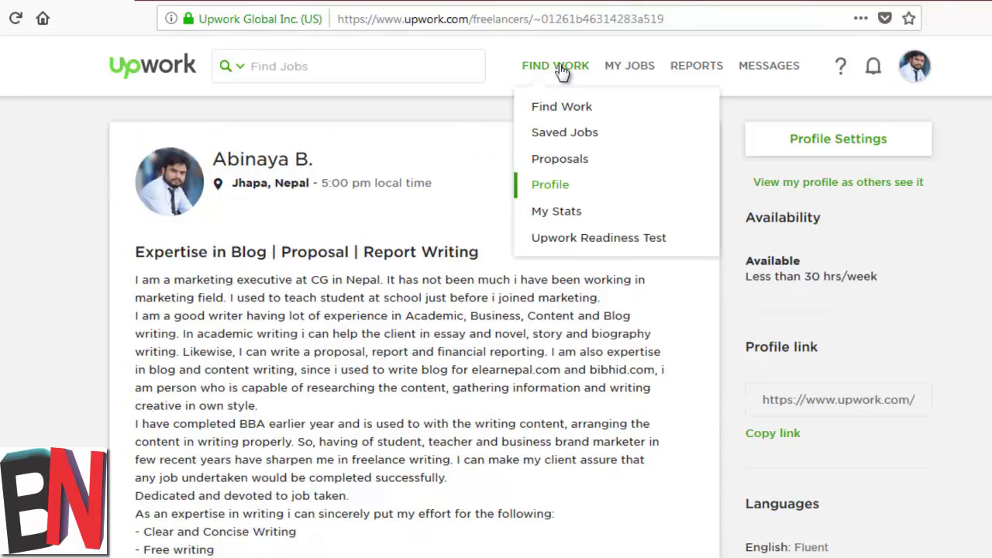
Step: Open the Find Work page and look through the getting-started tips and the job posts in My Feed
click(562, 68)
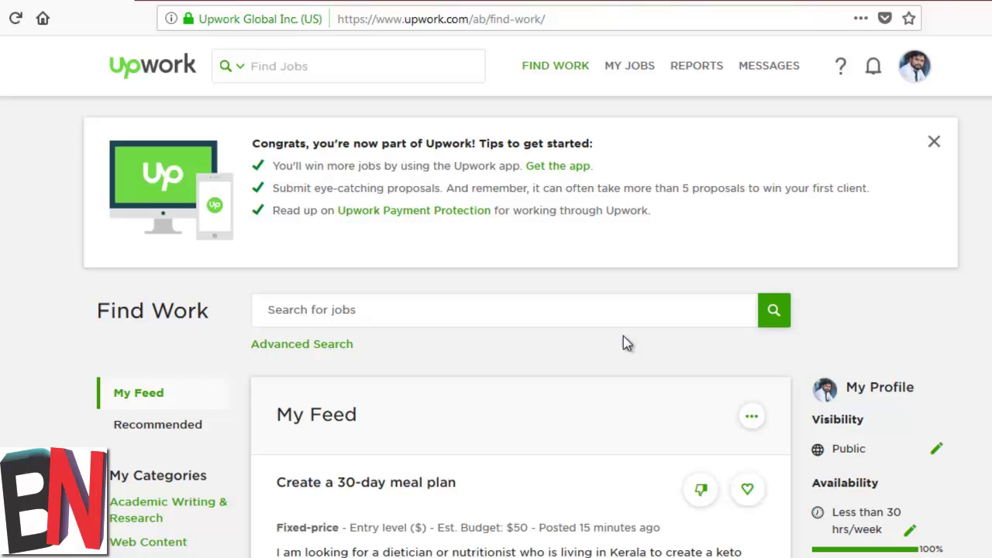
scroll(623, 343, down, 4)
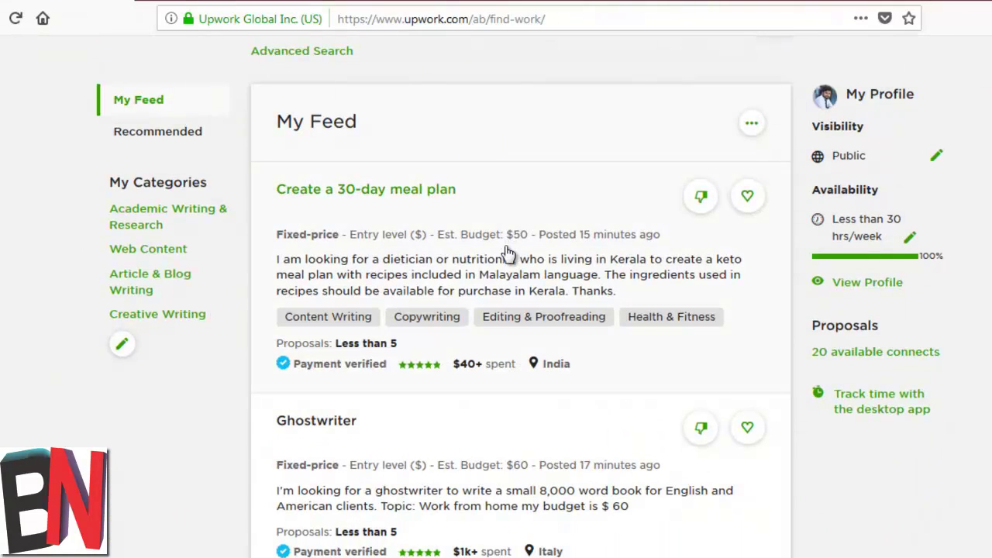
scroll(505, 256, down, 3)
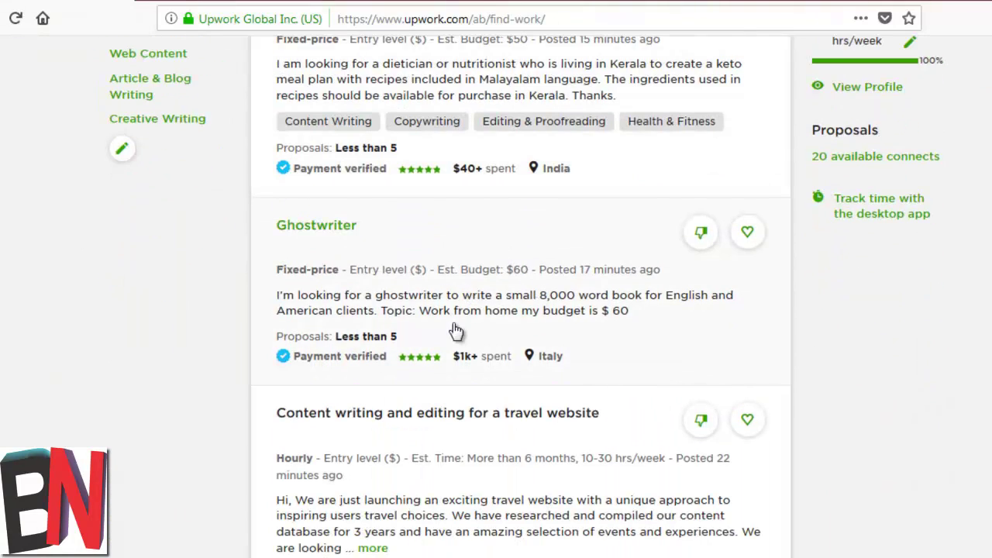
scroll(527, 367, down, 6)
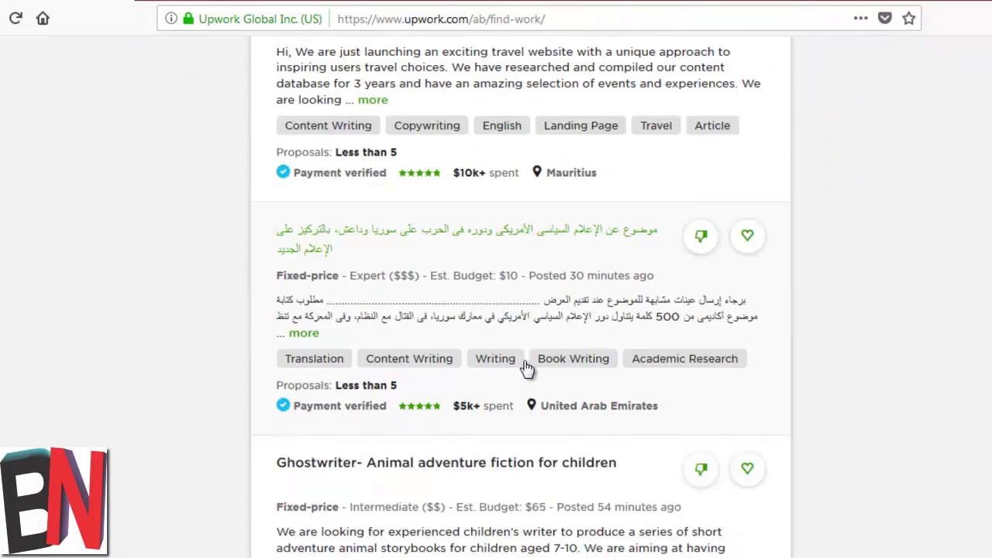
scroll(527, 368, down, 1)
scroll(527, 368, up, 15)
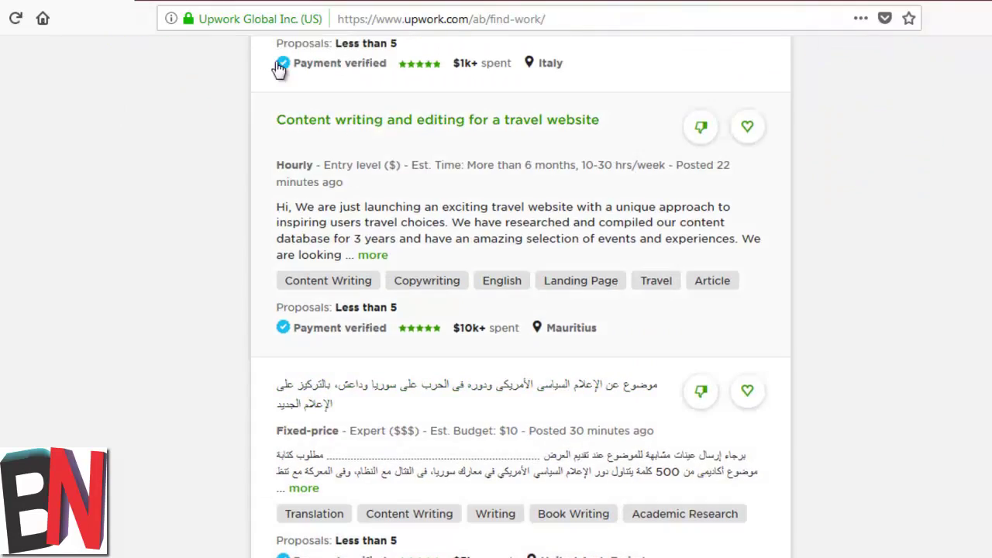
scroll(388, 351, up, 1)
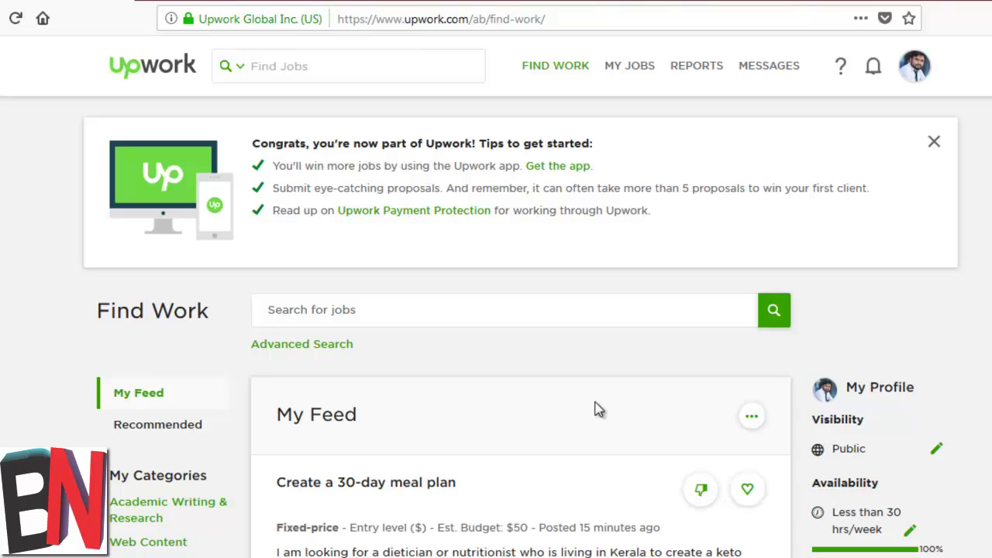
scroll(644, 305, down, 9)
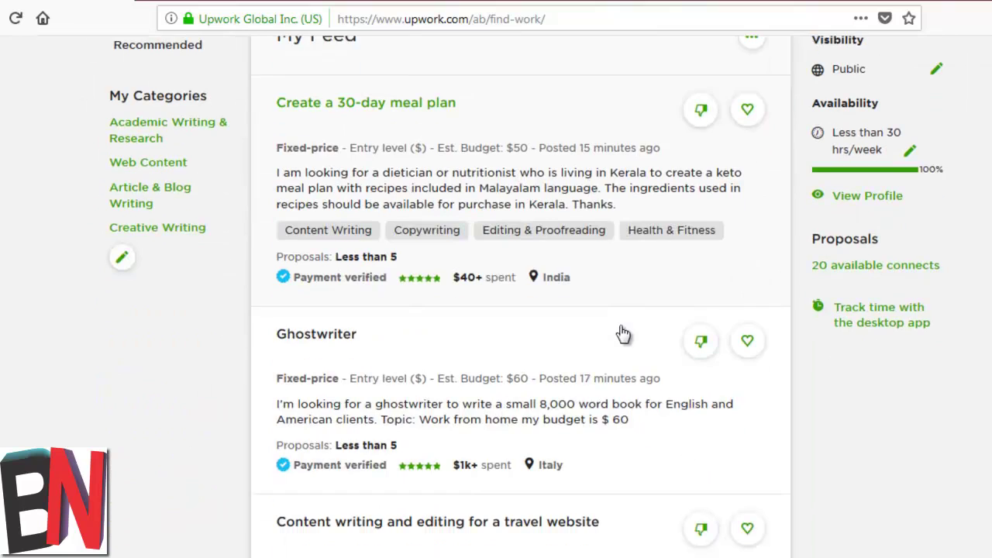
scroll(532, 281, up, 9)
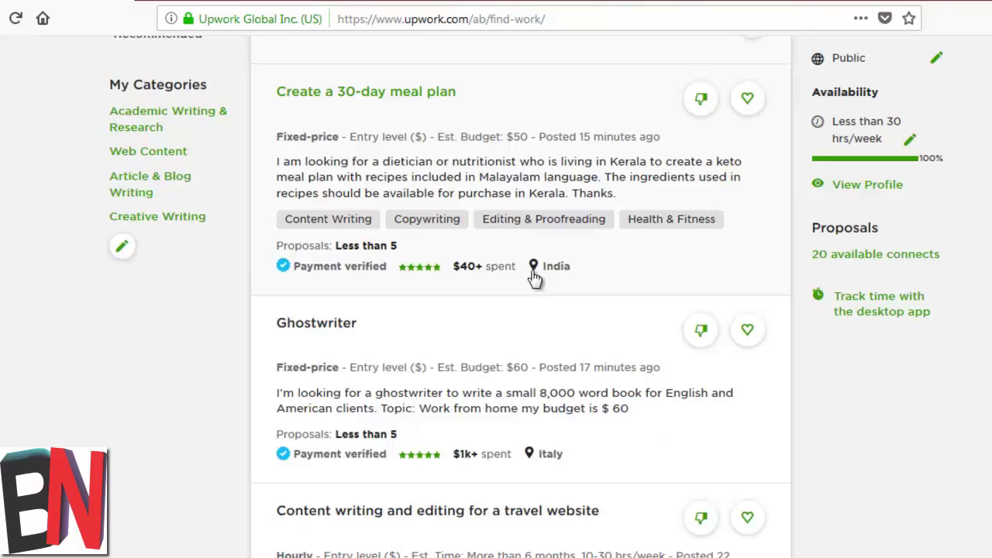
scroll(521, 281, down, 5)
scroll(642, 318, up, 4)
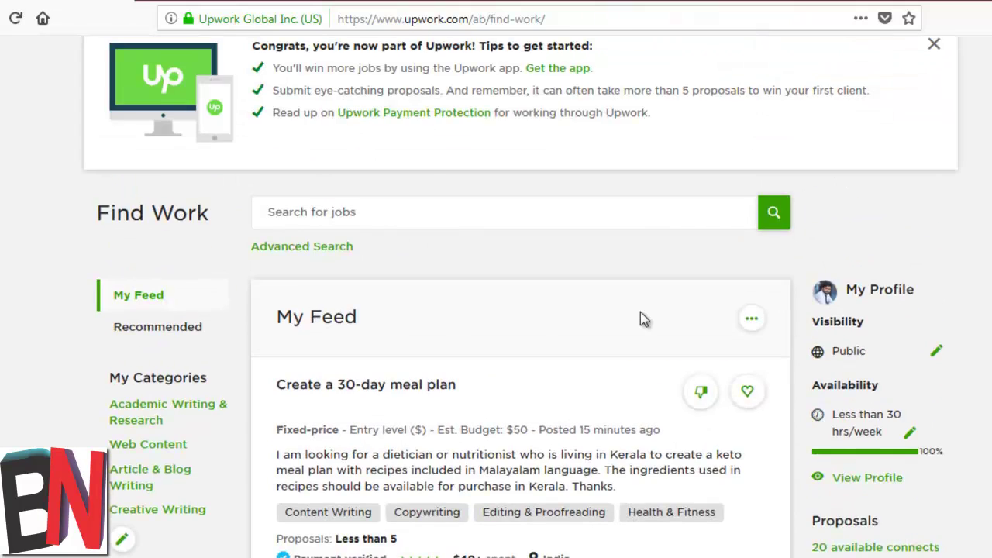
scroll(642, 310, down, 4)
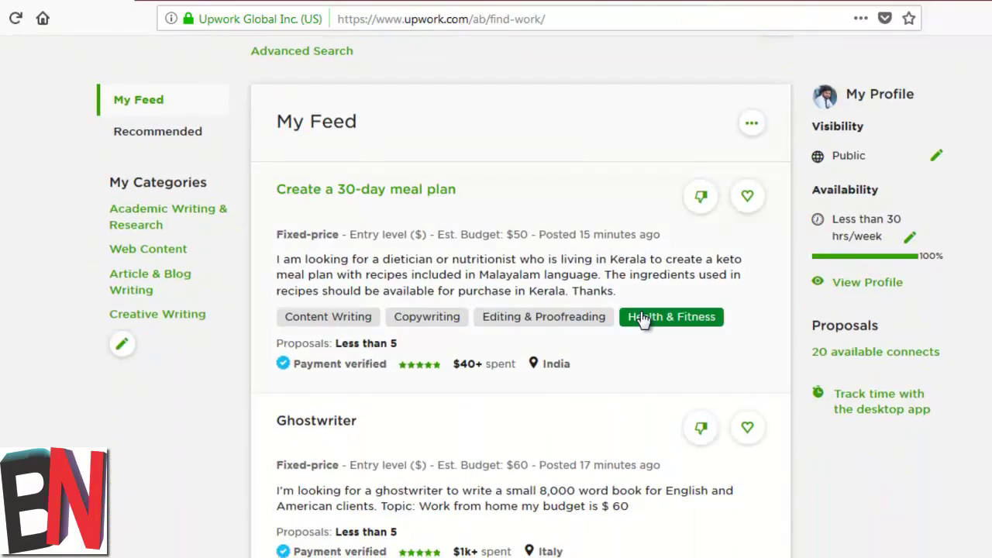
scroll(642, 318, down, 15)
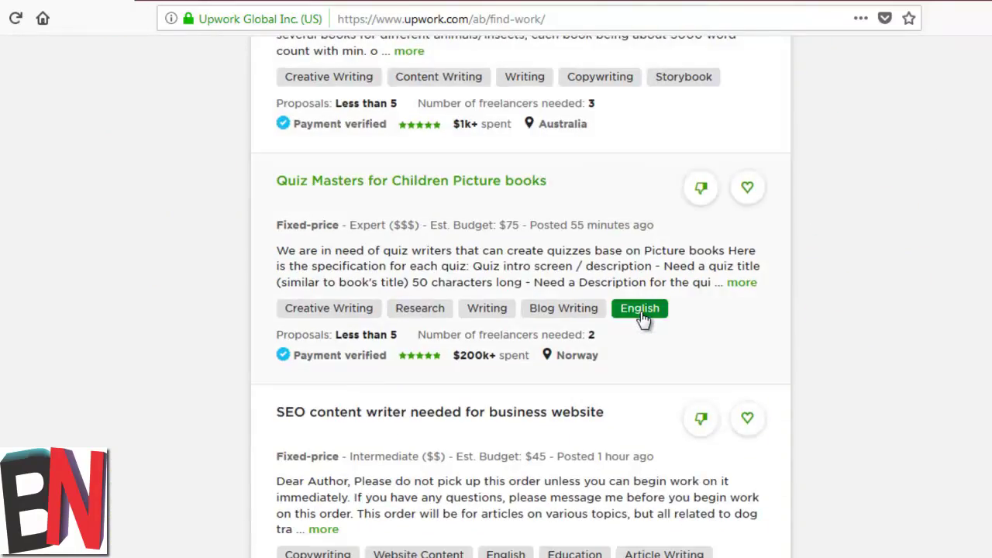
scroll(719, 349, up, 16)
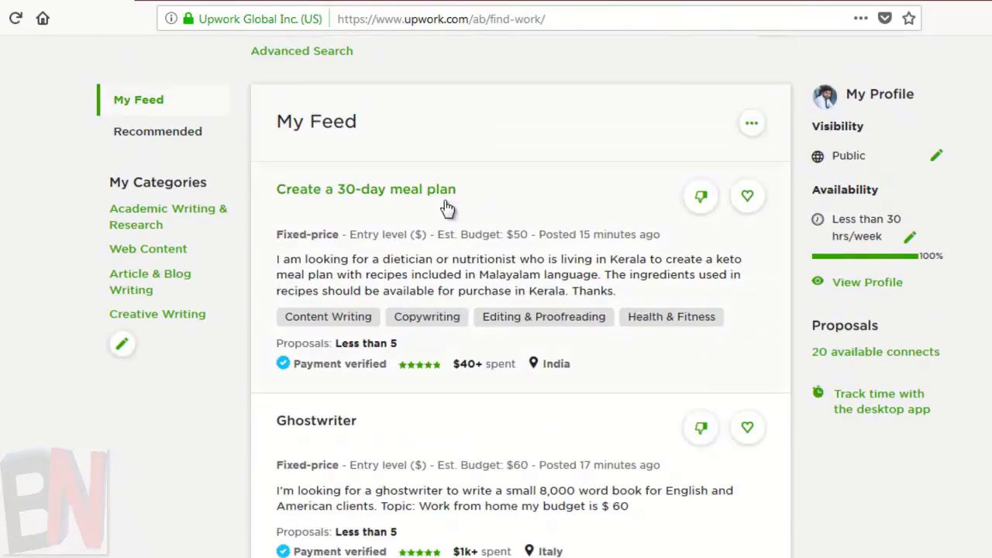